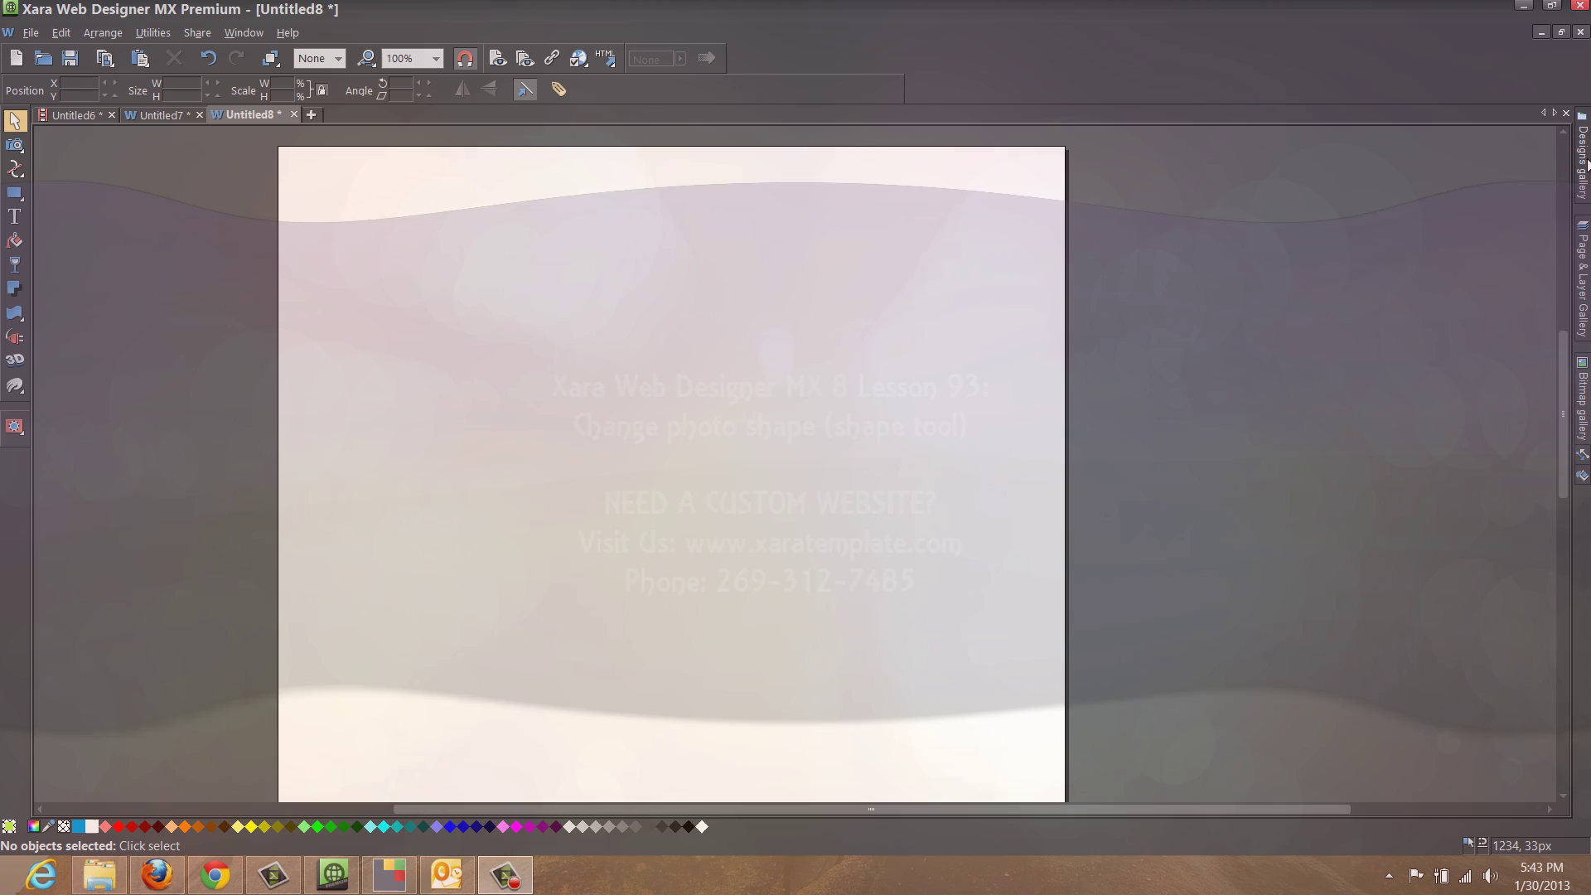
# - Drag the Arches photo from Designs > Page Elements > Photos > Landscape Photos onto the page, then close the gallery
pyautogui.click(1581, 158)
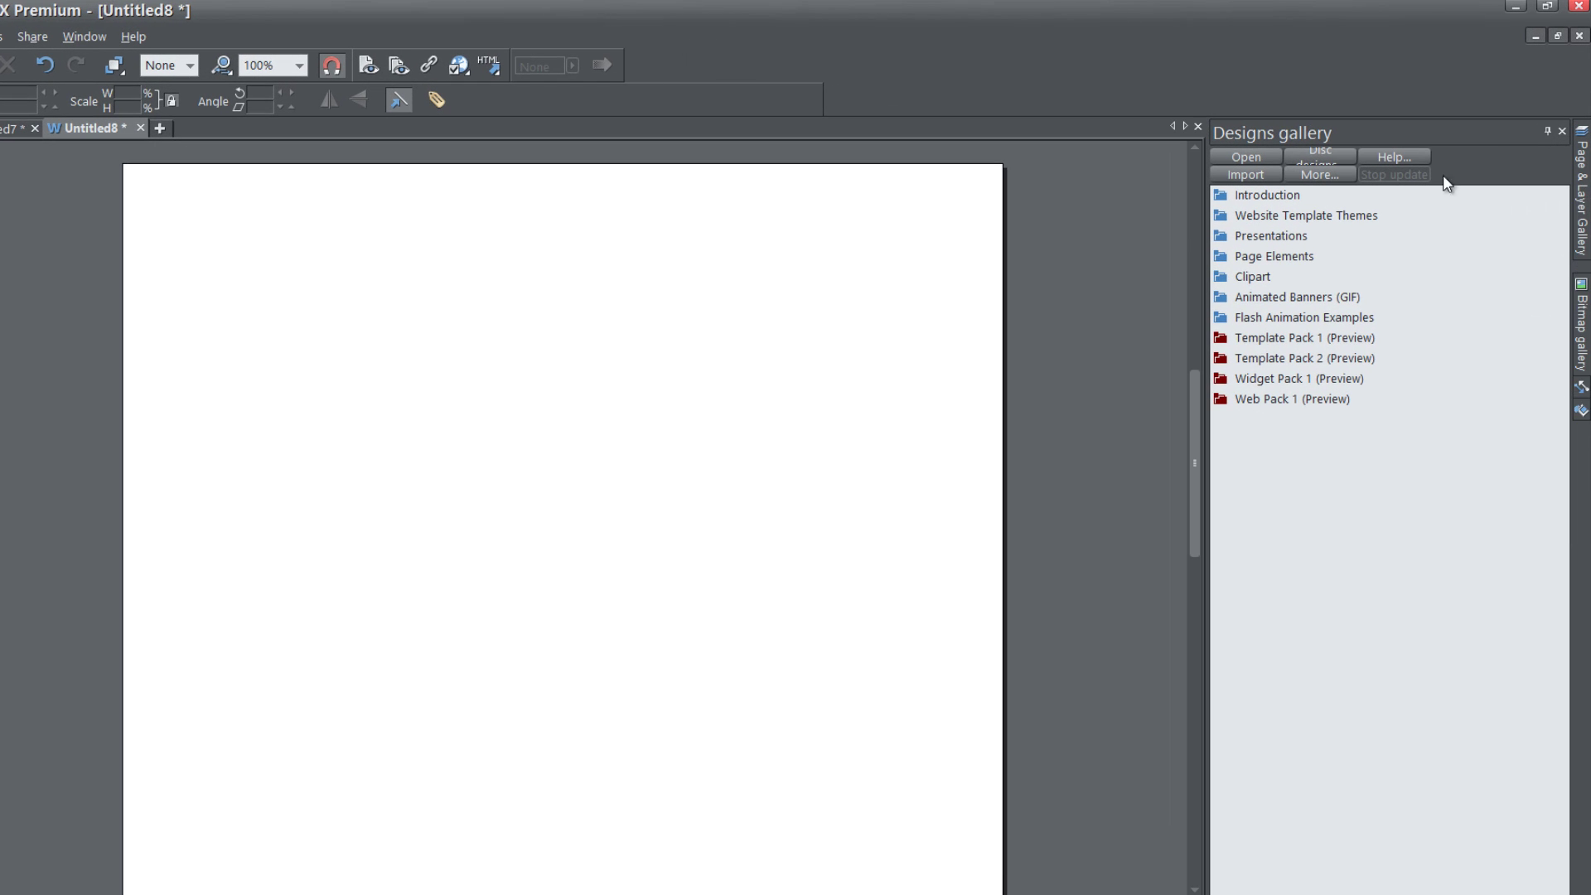
pyautogui.click(1218, 259)
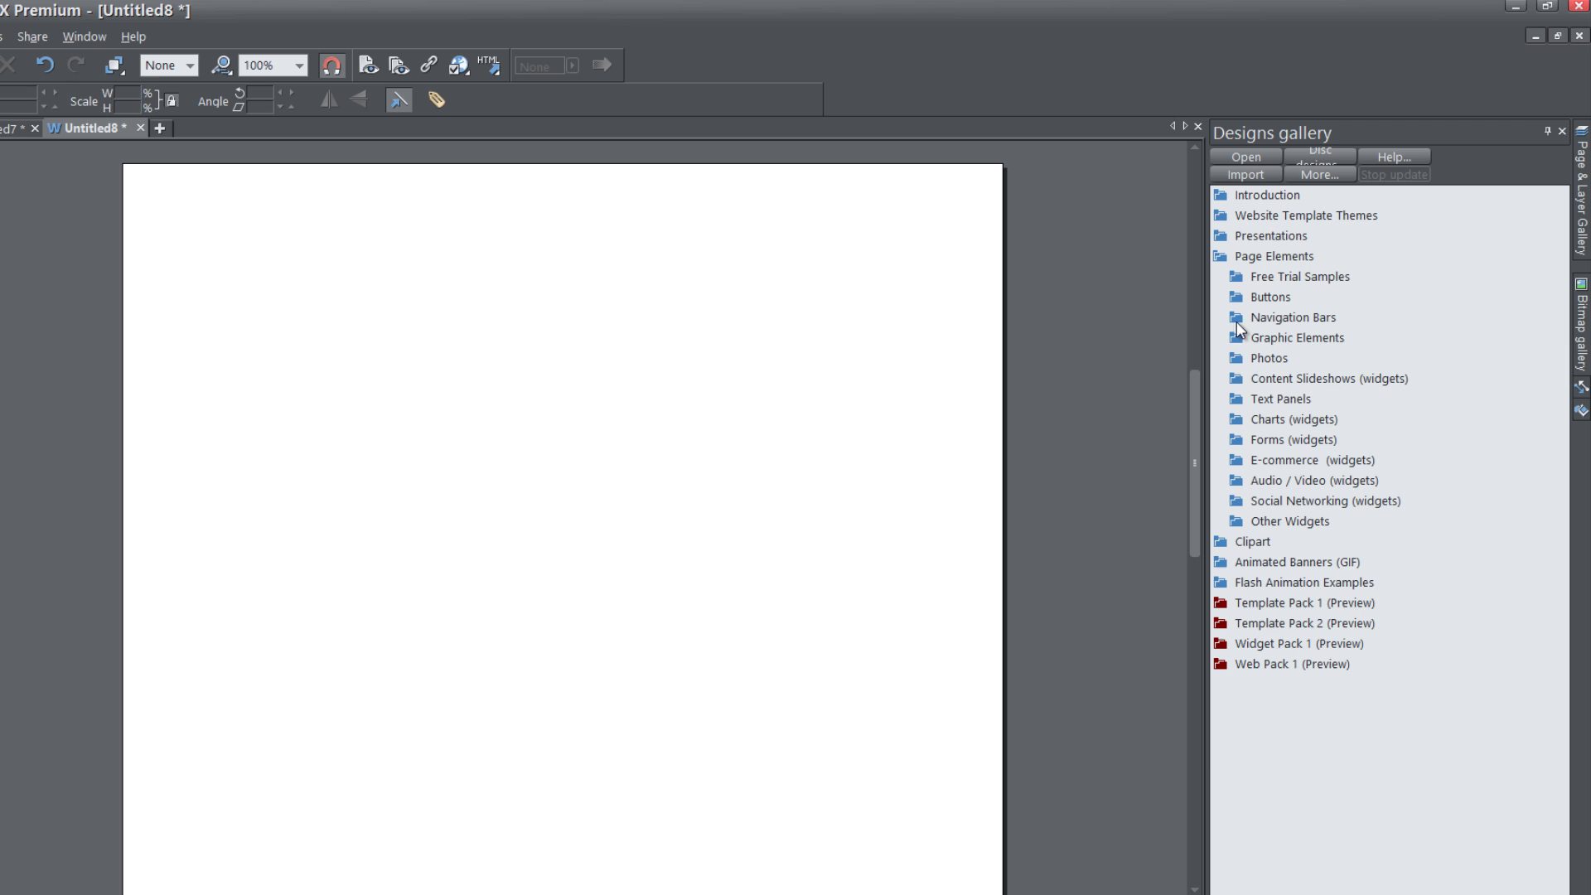
pyautogui.click(1238, 361)
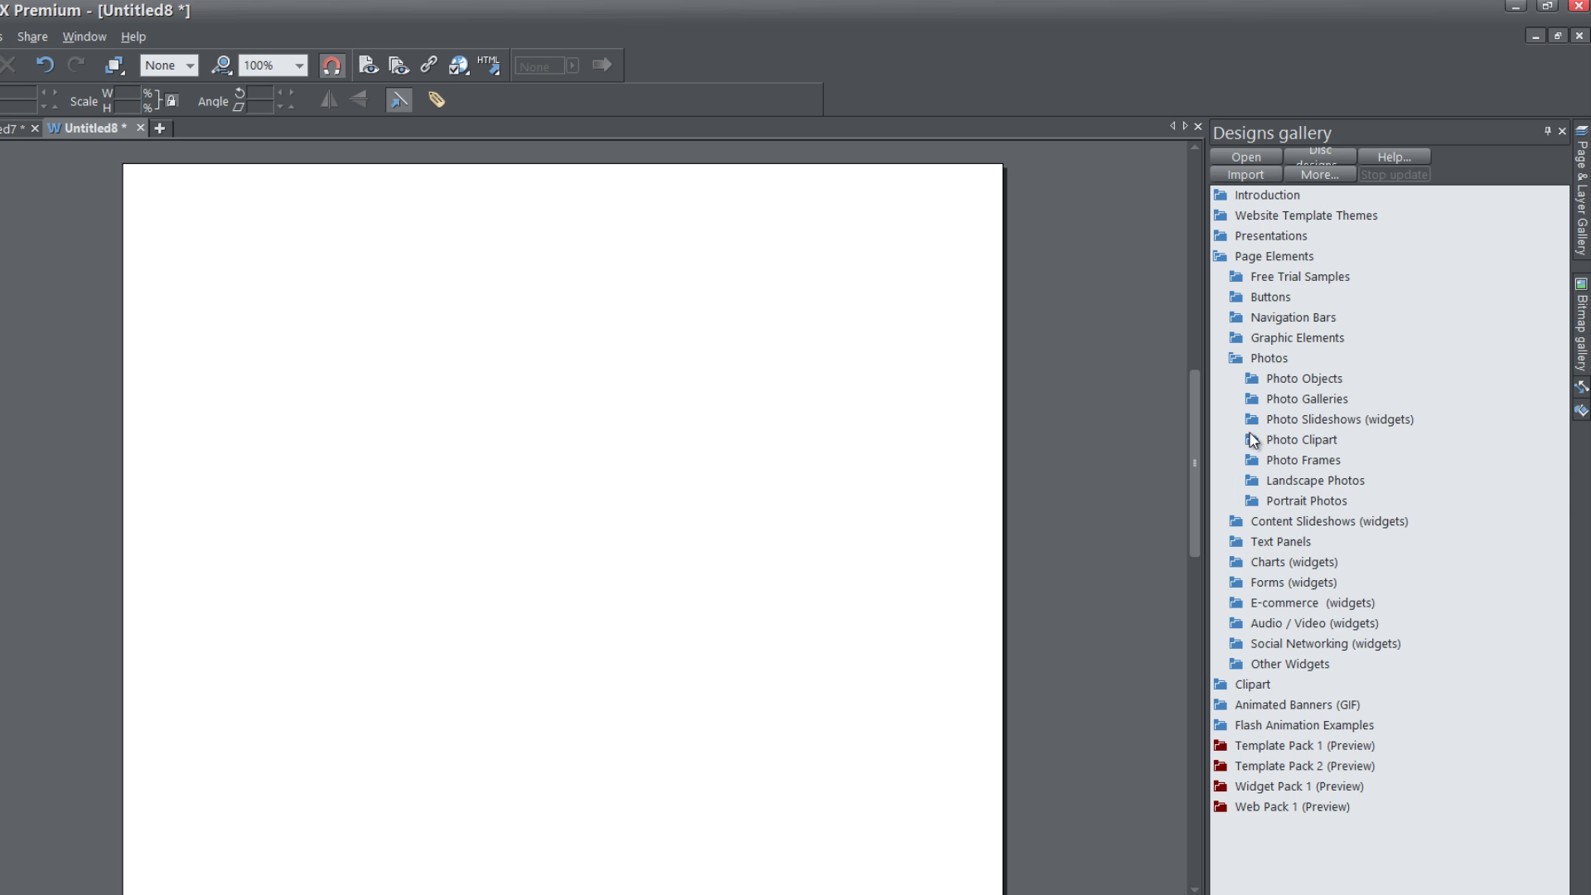
pyautogui.click(1253, 483)
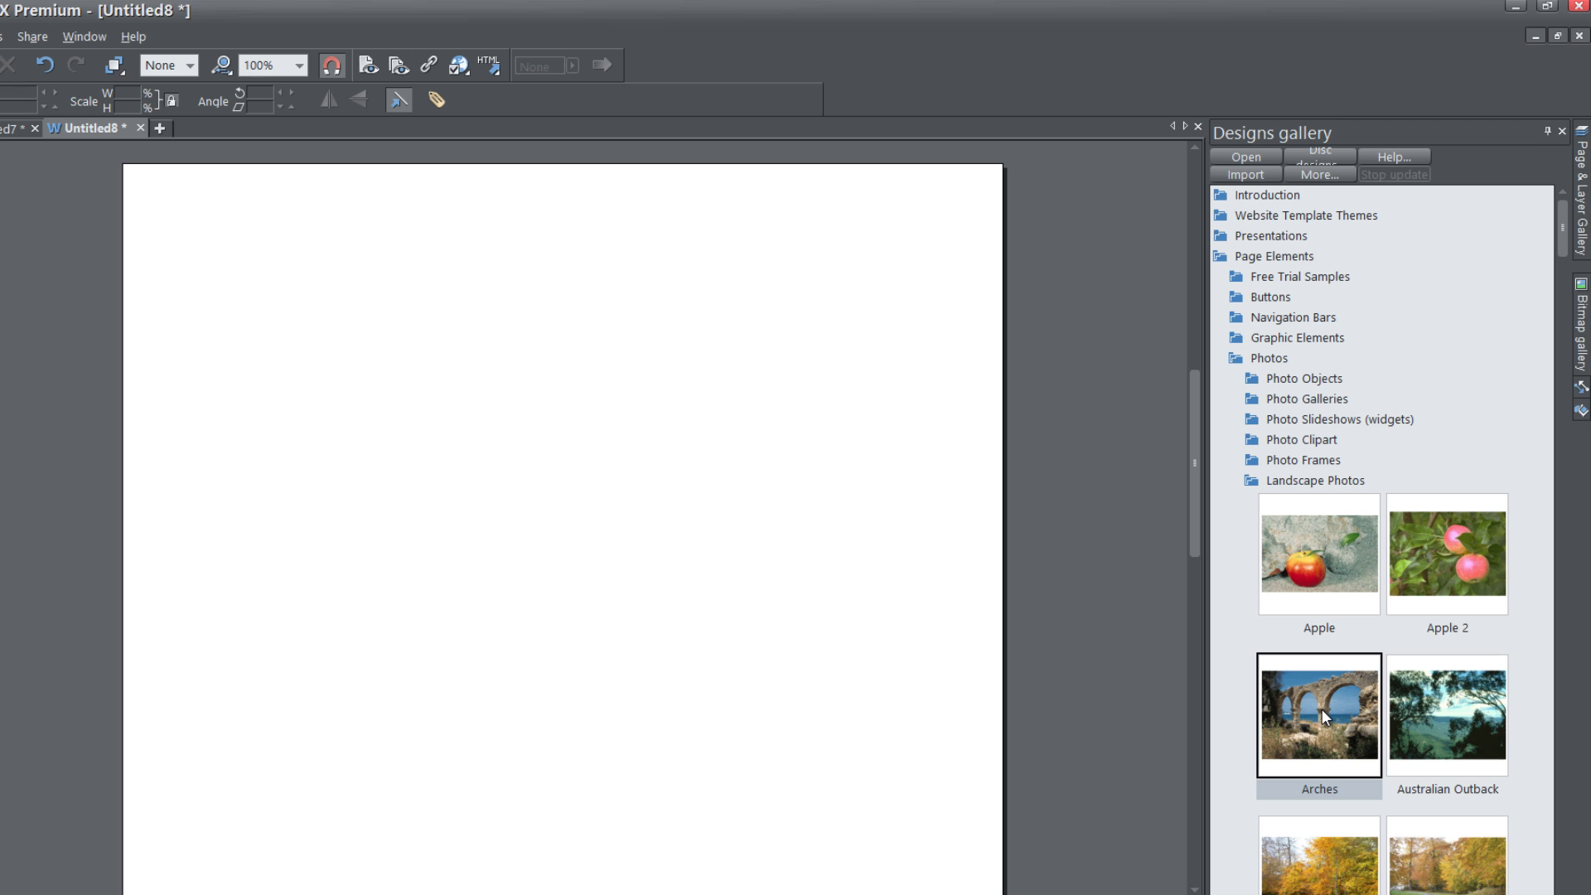
pyautogui.moveTo(648, 513); pyautogui.dragTo(569, 499)
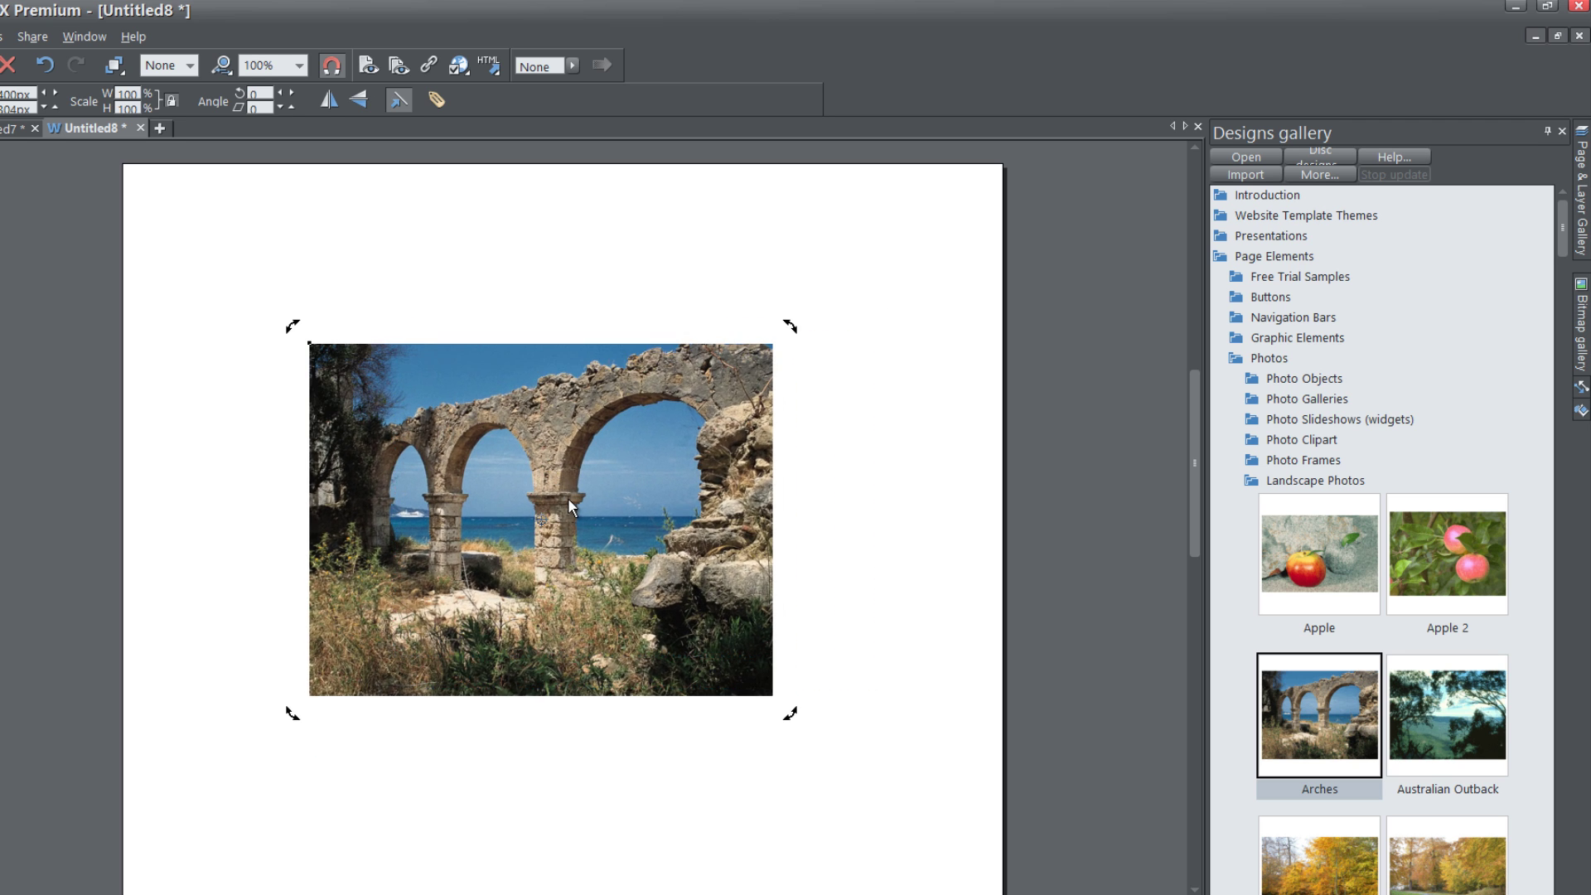
pyautogui.click(1561, 133)
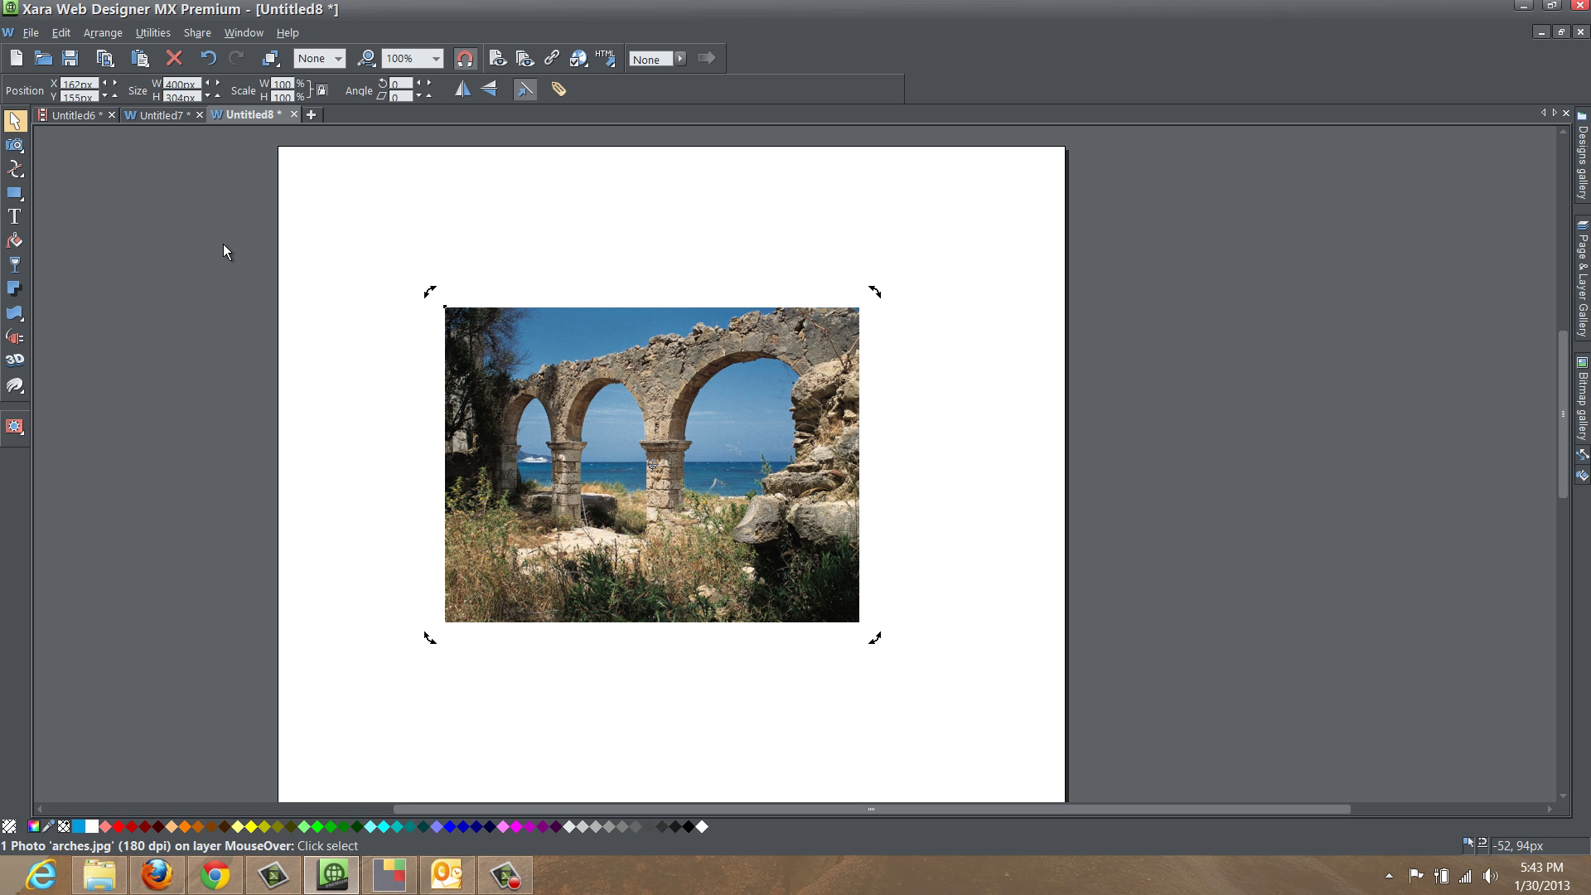
# - Use the Shape Tool to curve the photo's top edge down and flare its upper-left corner, then widen the bitmap fill
pyautogui.moveTo(16, 178)
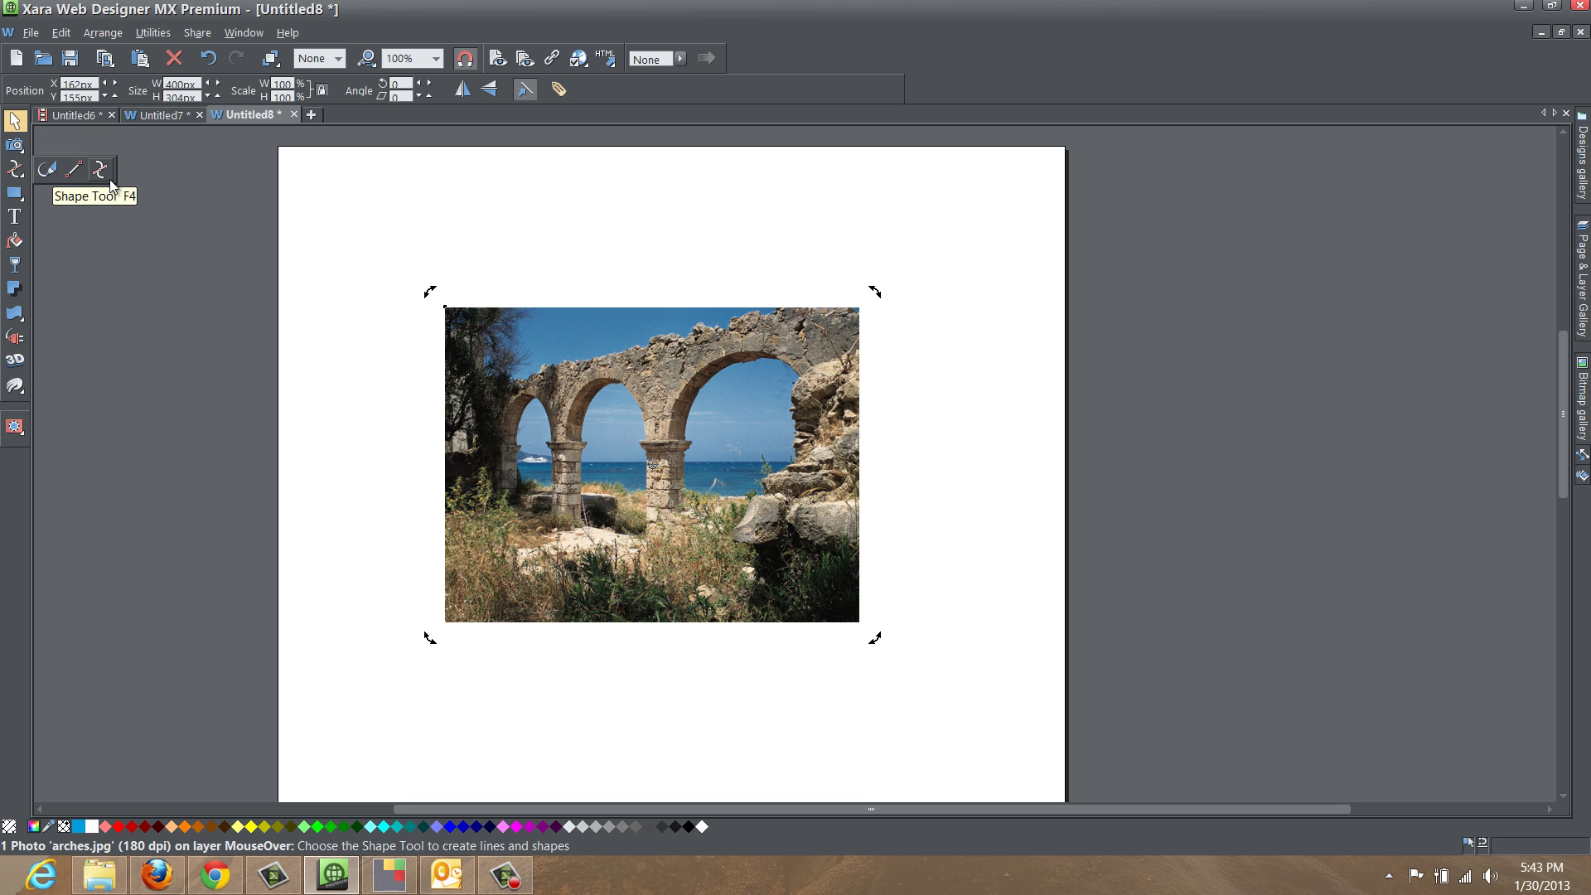
pyautogui.click(110, 179)
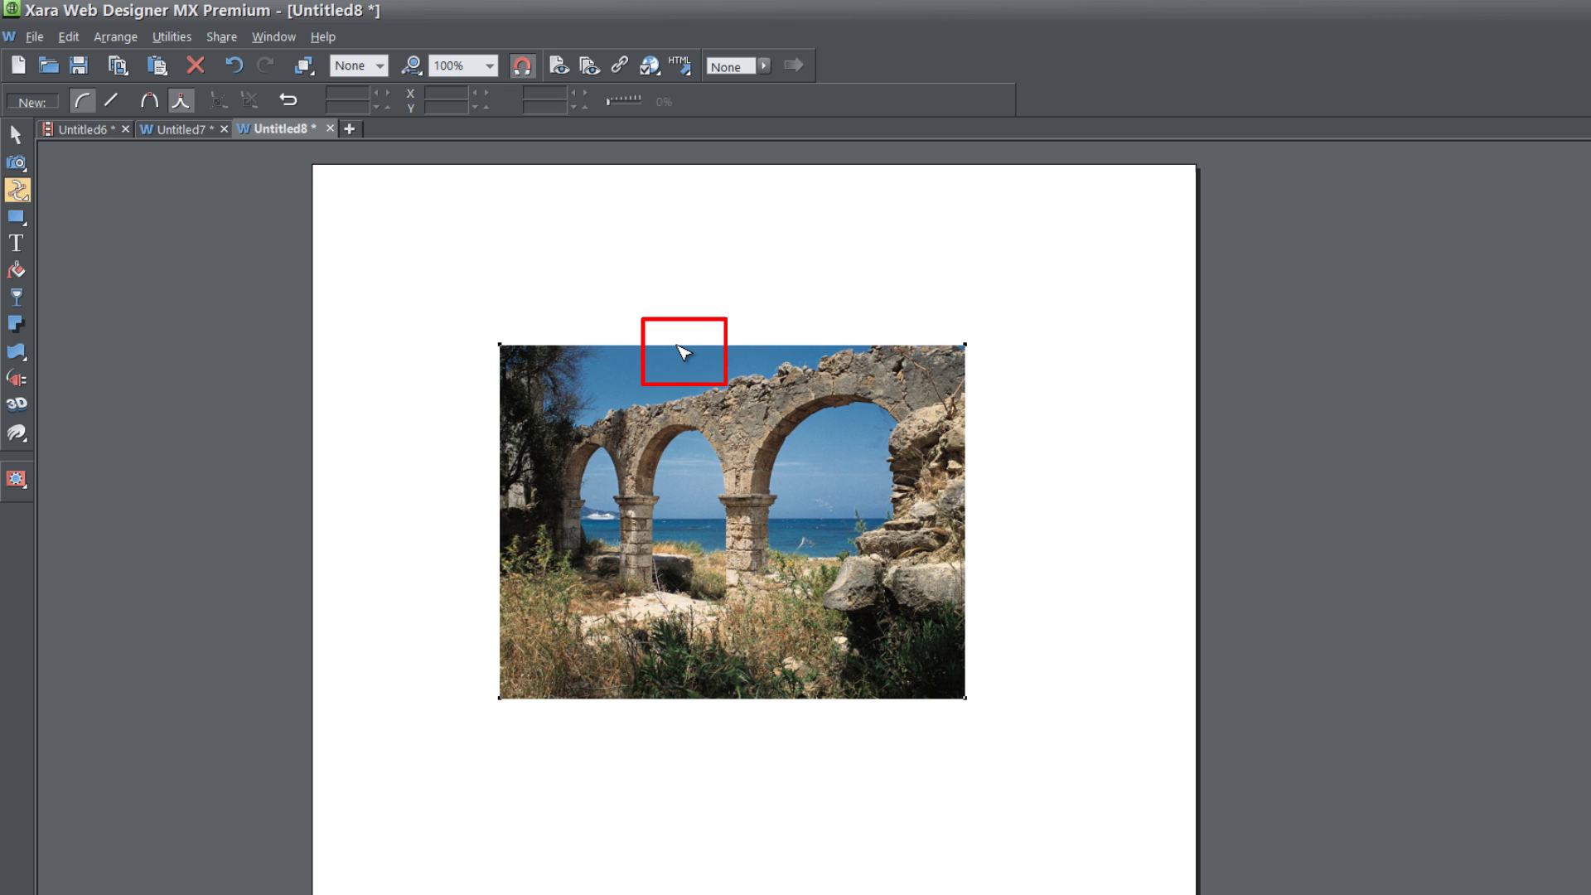
pyautogui.moveTo(678, 346); pyautogui.dragTo(686, 374)
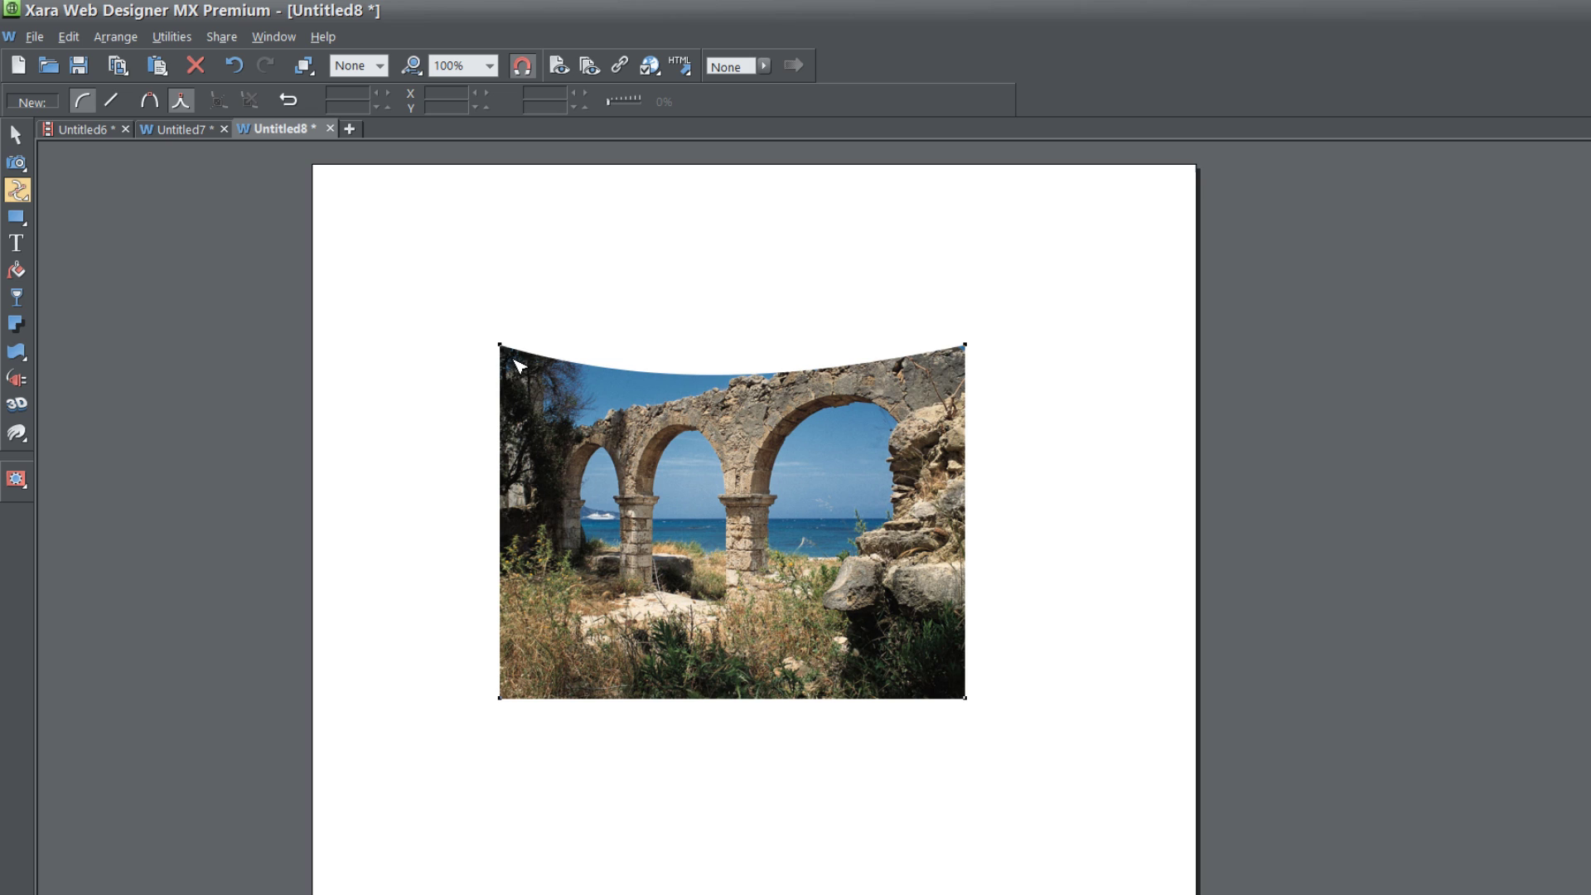
pyautogui.moveTo(480, 348); pyautogui.dragTo(498, 352)
pyautogui.click(25, 267)
pyautogui.moveTo(962, 521); pyautogui.dragTo(1048, 525)
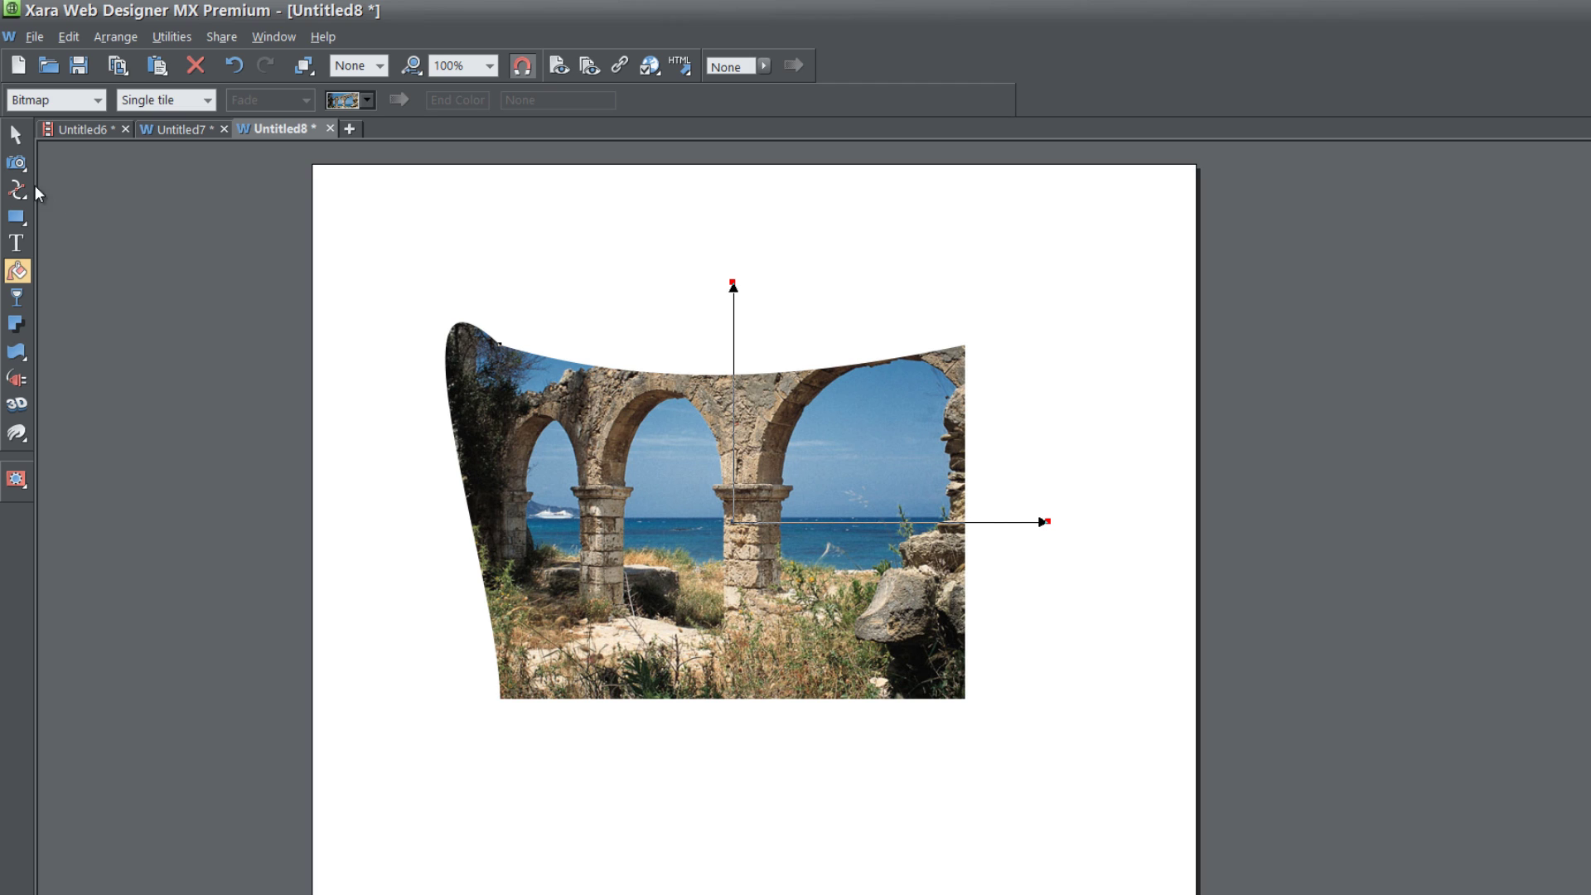
# - Curve the photo's left edge inward, then rescale the bitmap fill to fill the reshaped outline
pyautogui.moveTo(27, 199)
pyautogui.click(87, 193)
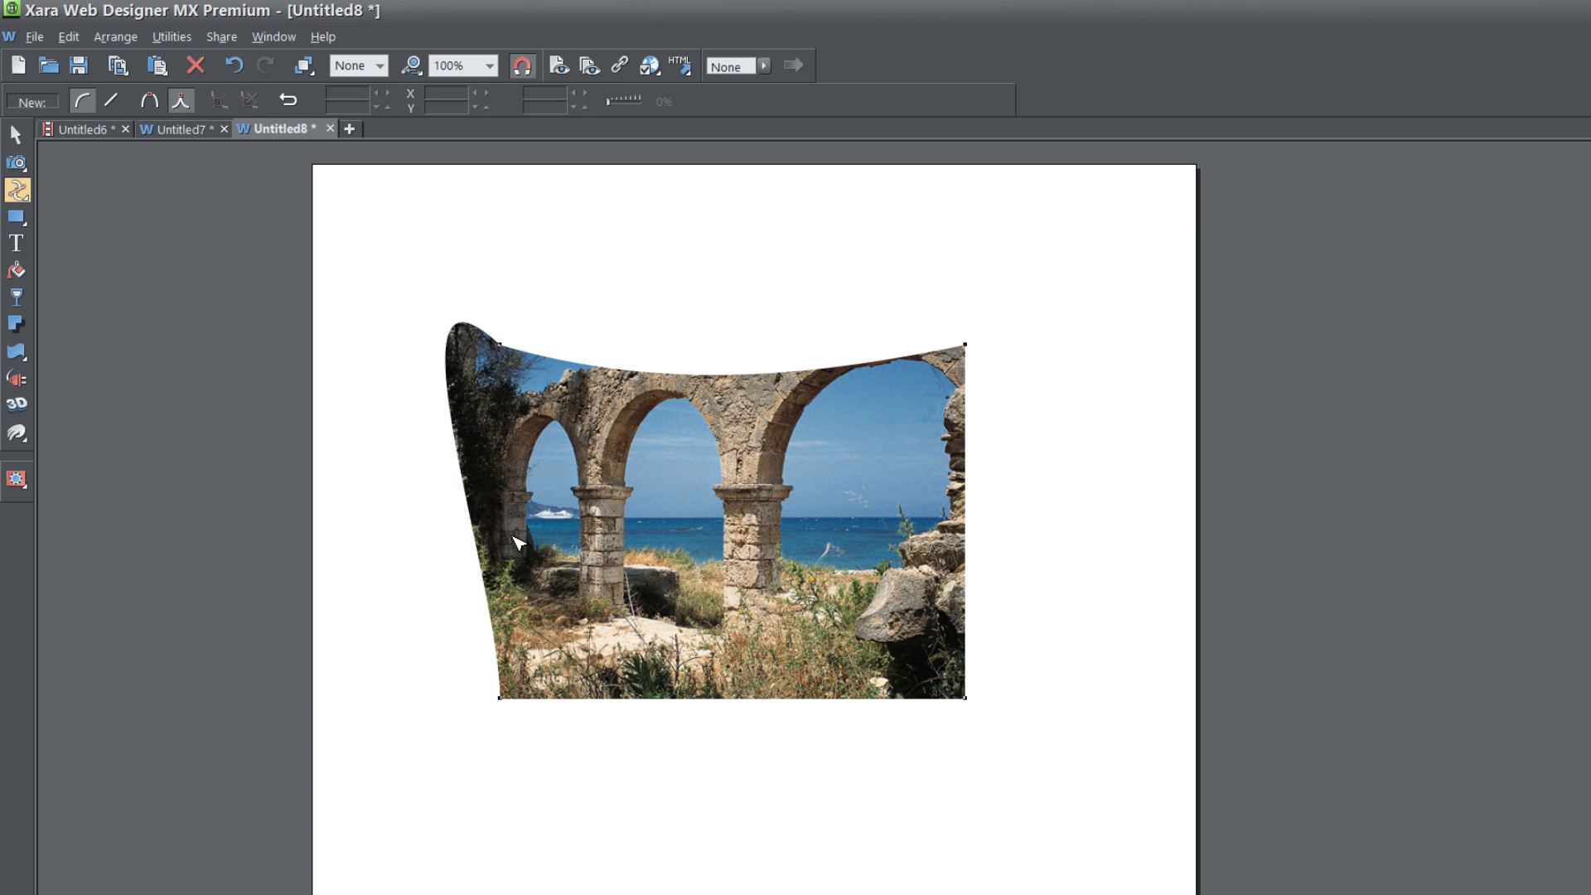
pyautogui.moveTo(514, 542); pyautogui.dragTo(453, 547)
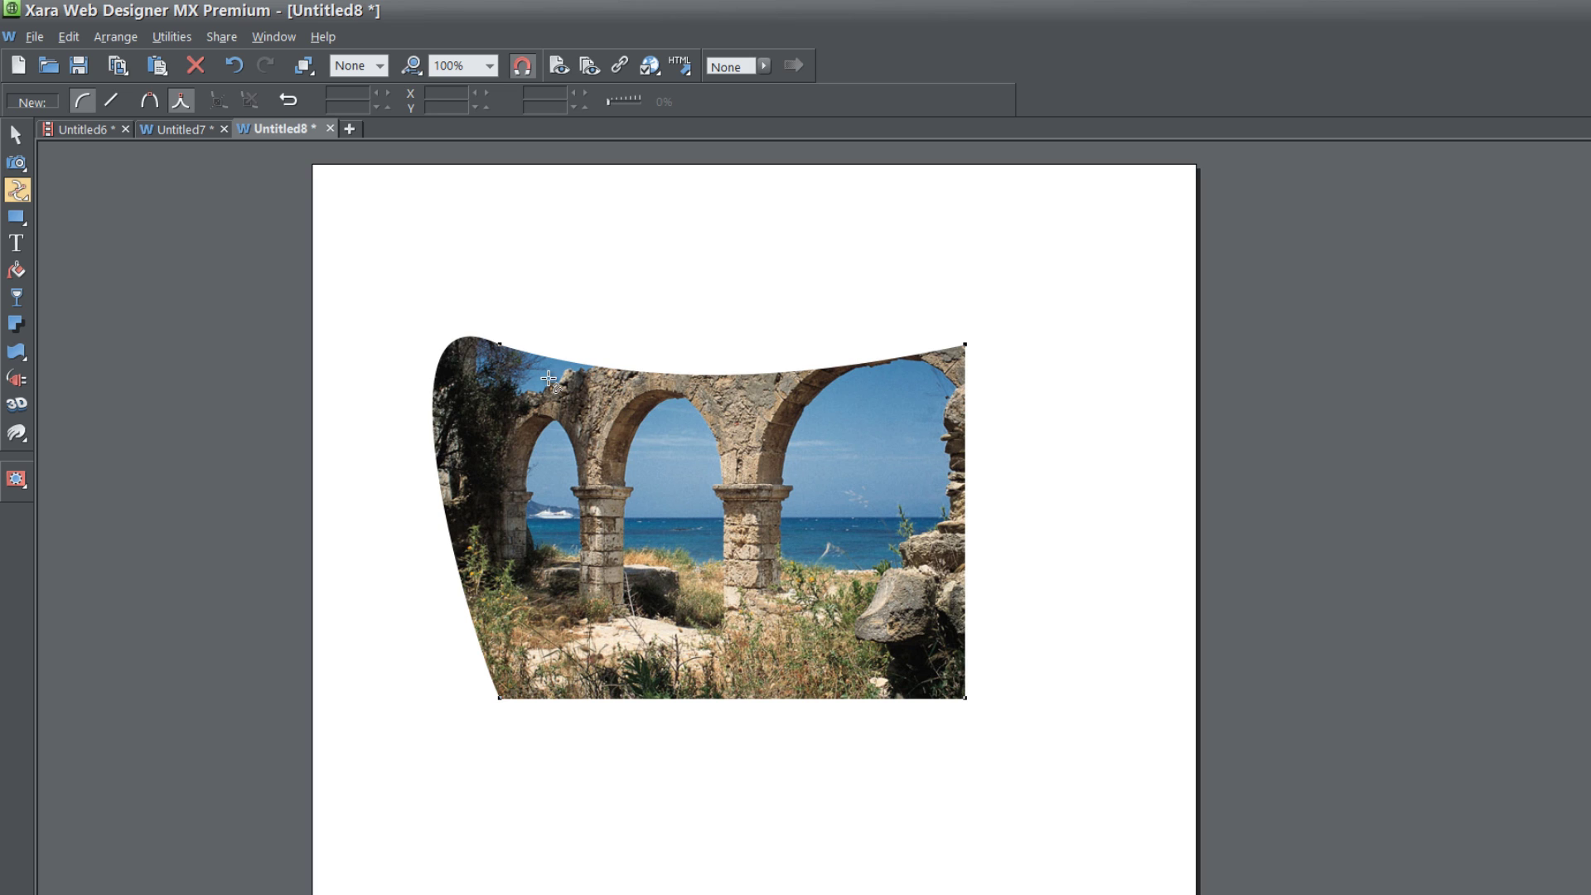
pyautogui.click(18, 271)
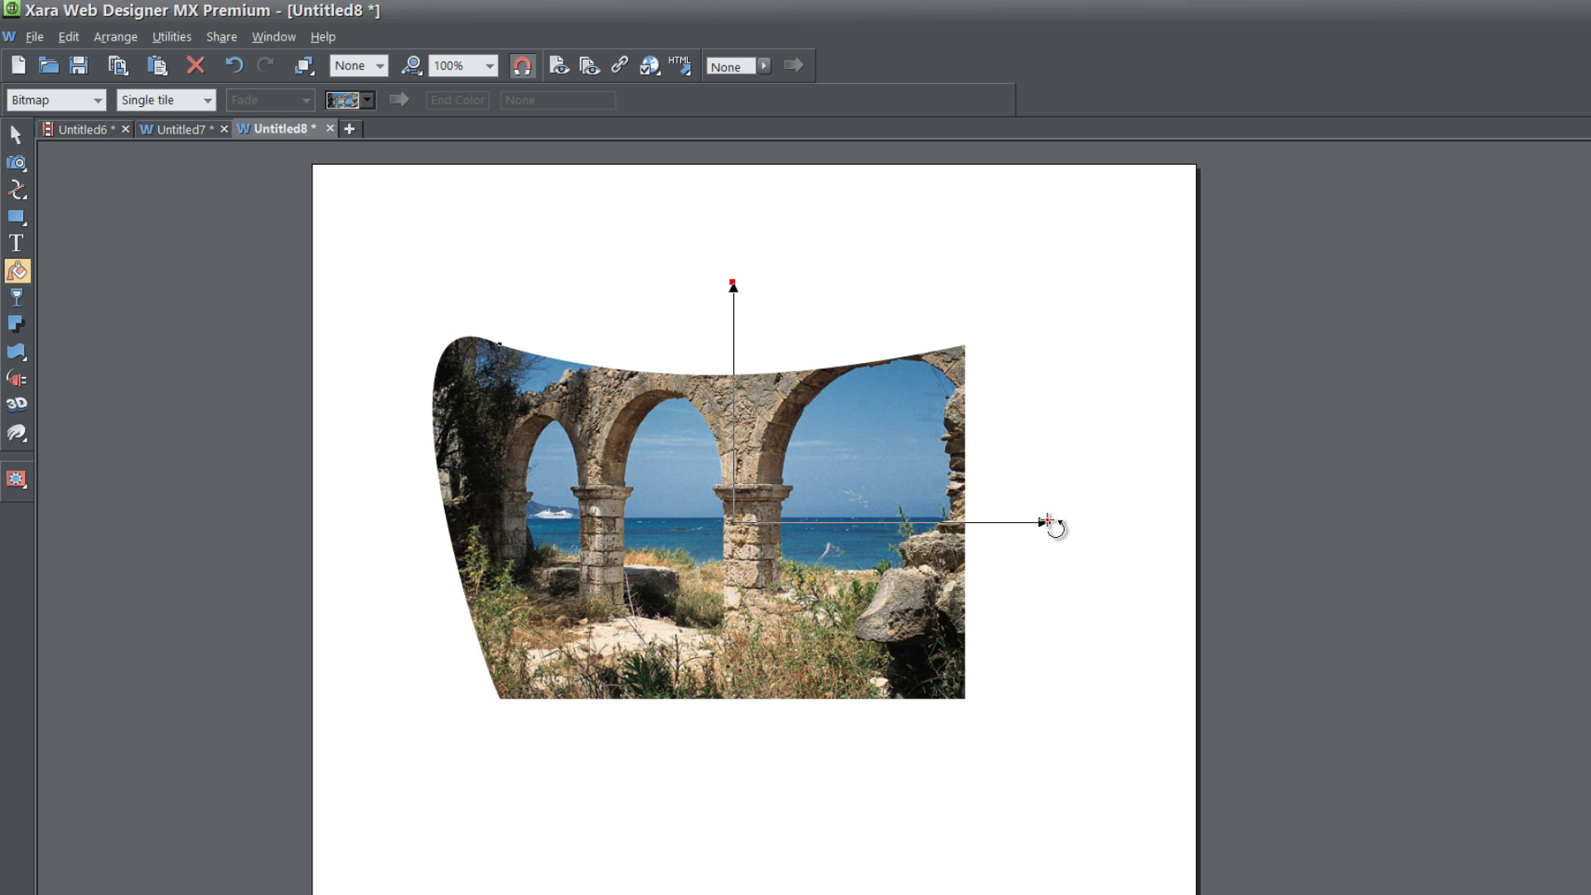
pyautogui.moveTo(1067, 526)
pyautogui.mouseDown()
pyautogui.moveTo(1169, 530)
pyautogui.moveTo(1072, 533)
pyautogui.mouseUp()
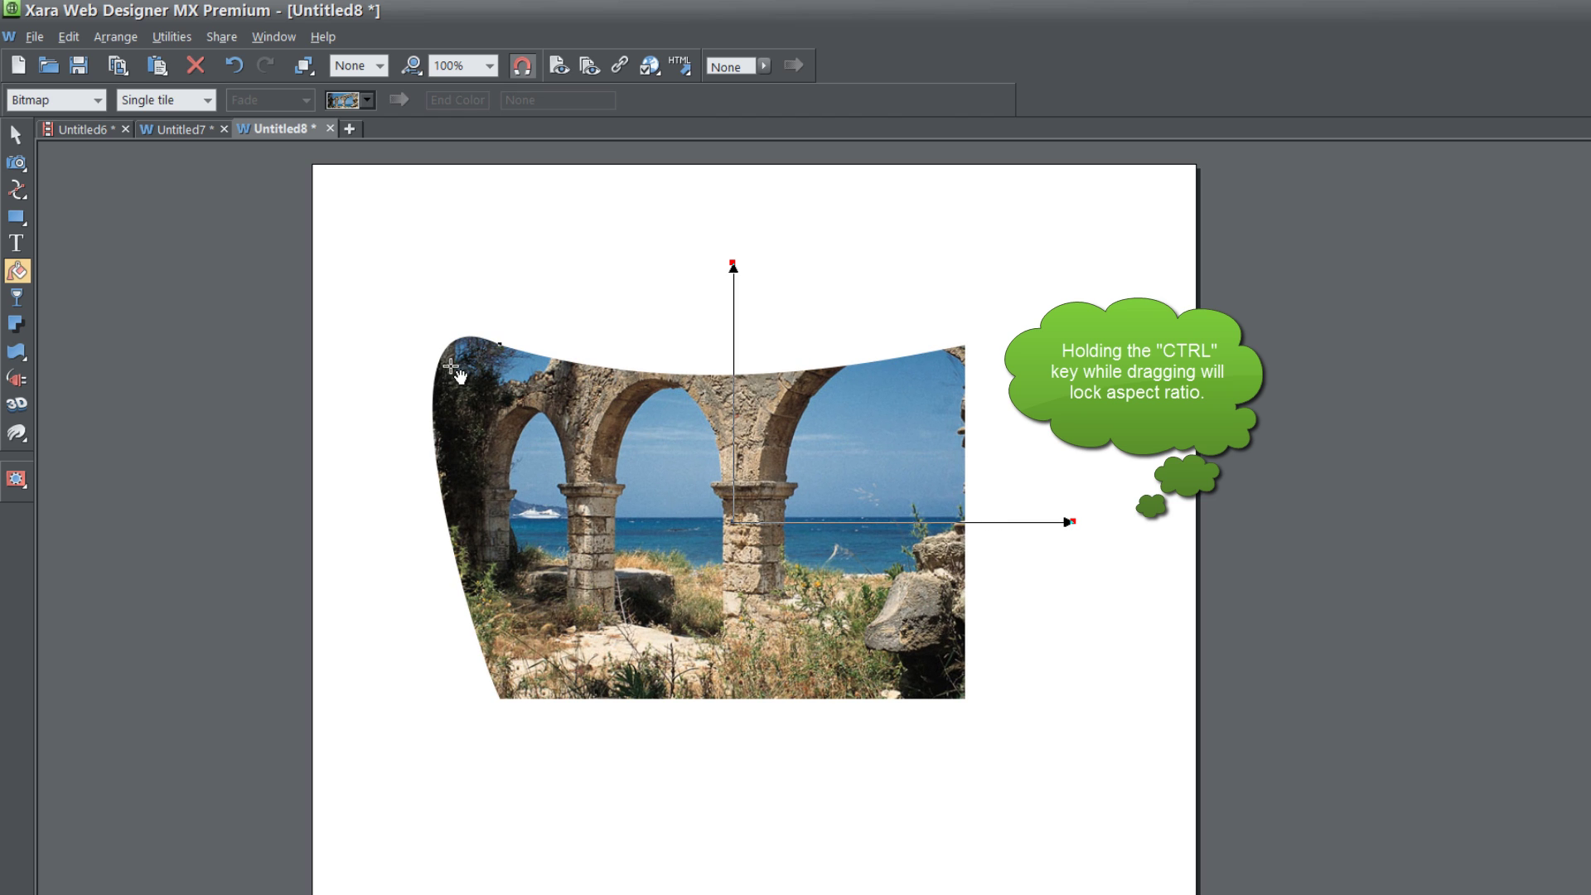
# - With the Shape Tool, bulge the right edge outward and pull the top edge into an S-curve
pyautogui.moveTo(21, 195)
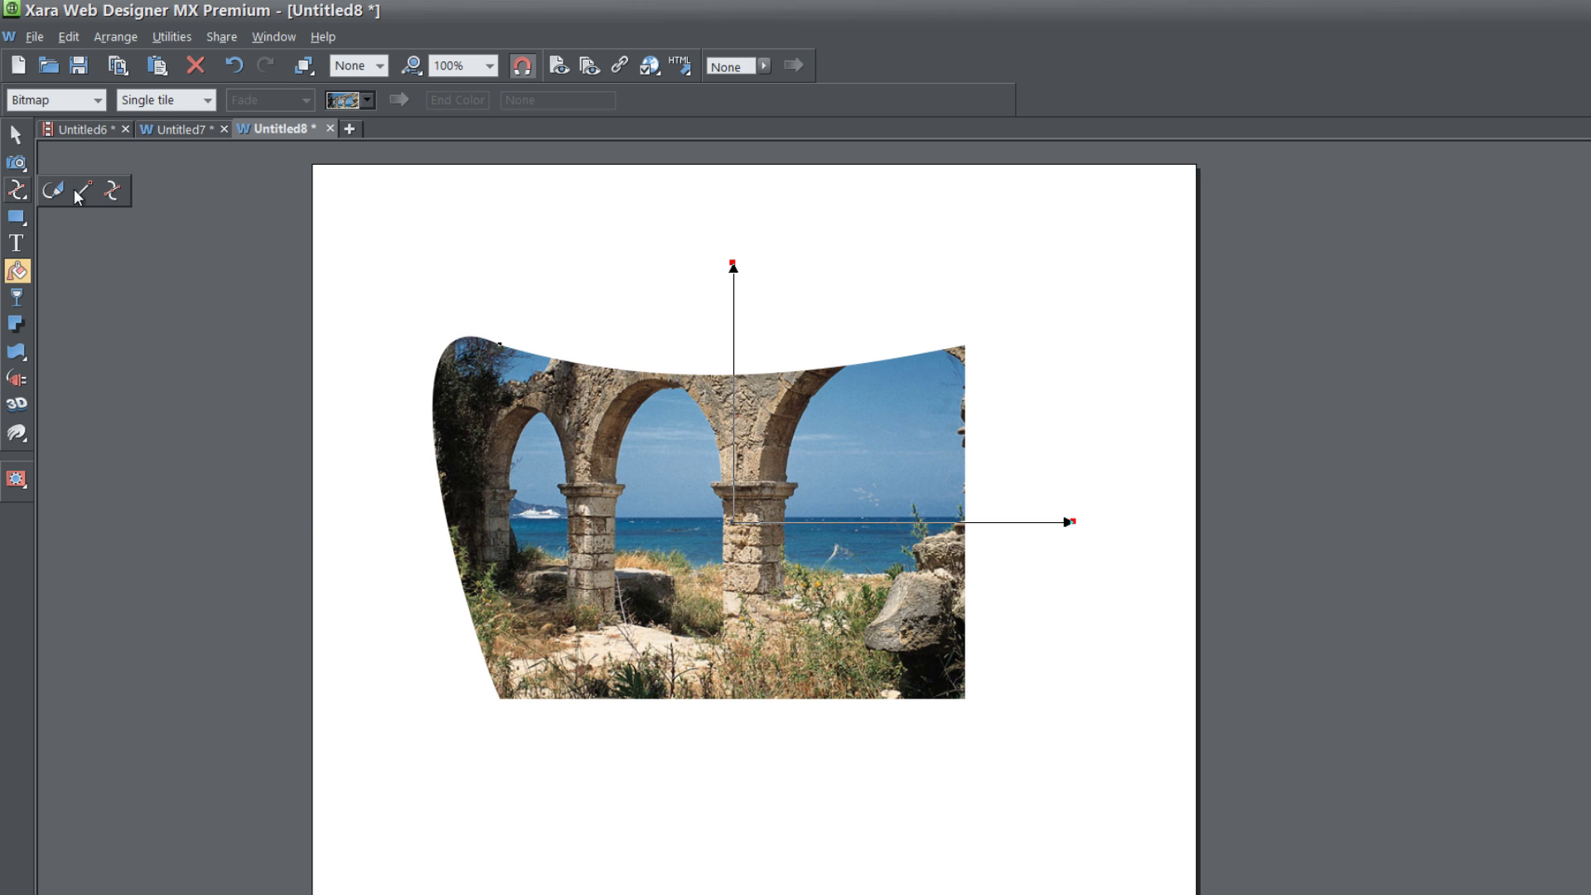
pyautogui.click(118, 190)
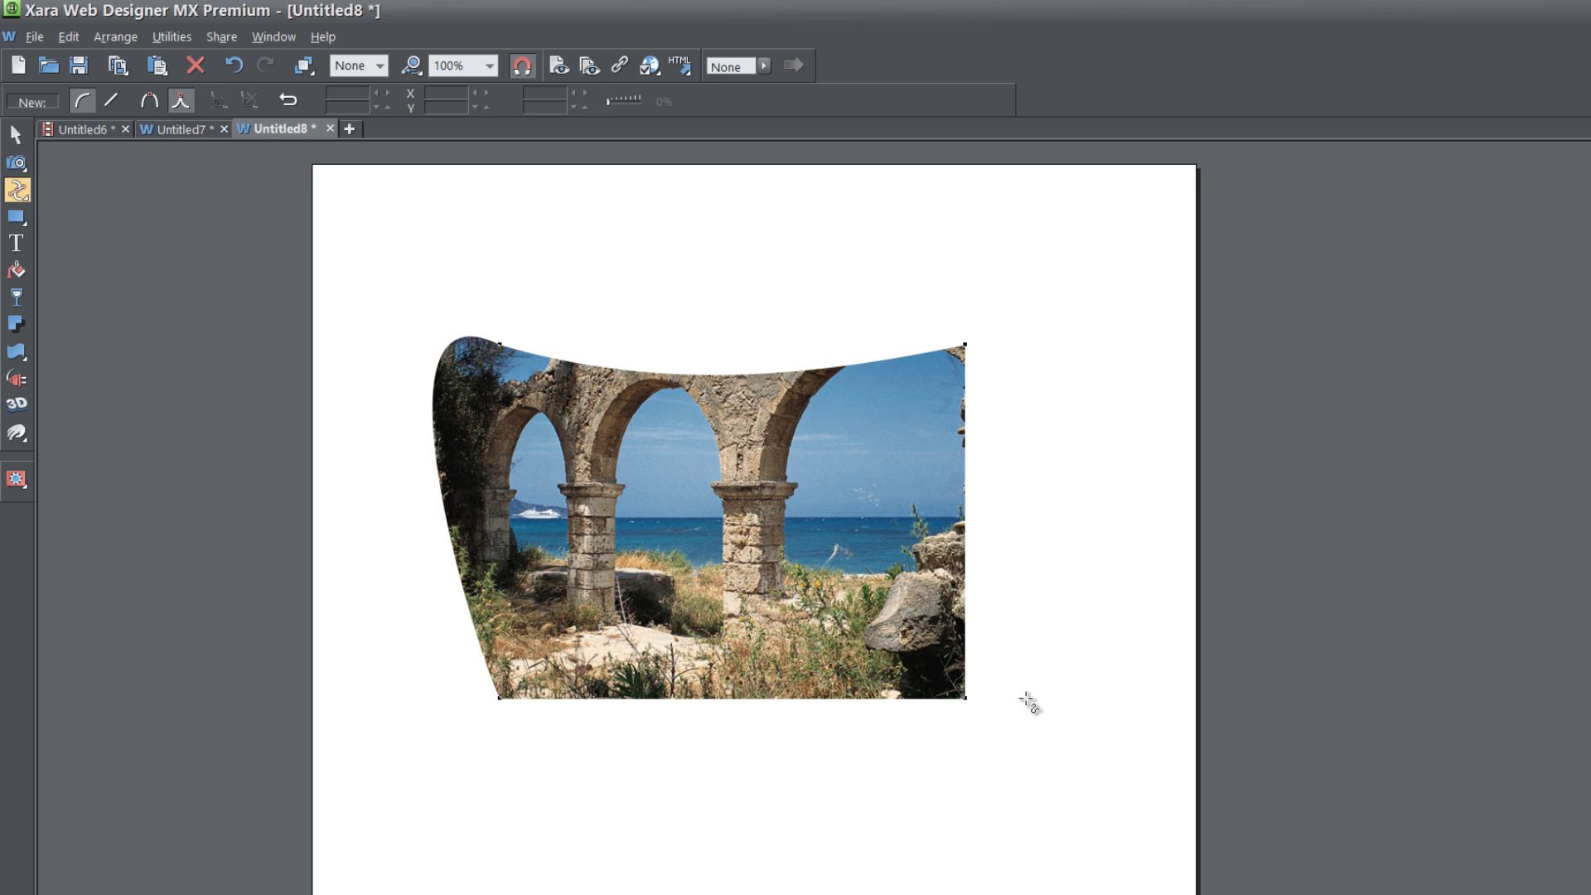
pyautogui.moveTo(970, 595); pyautogui.dragTo(1018, 572)
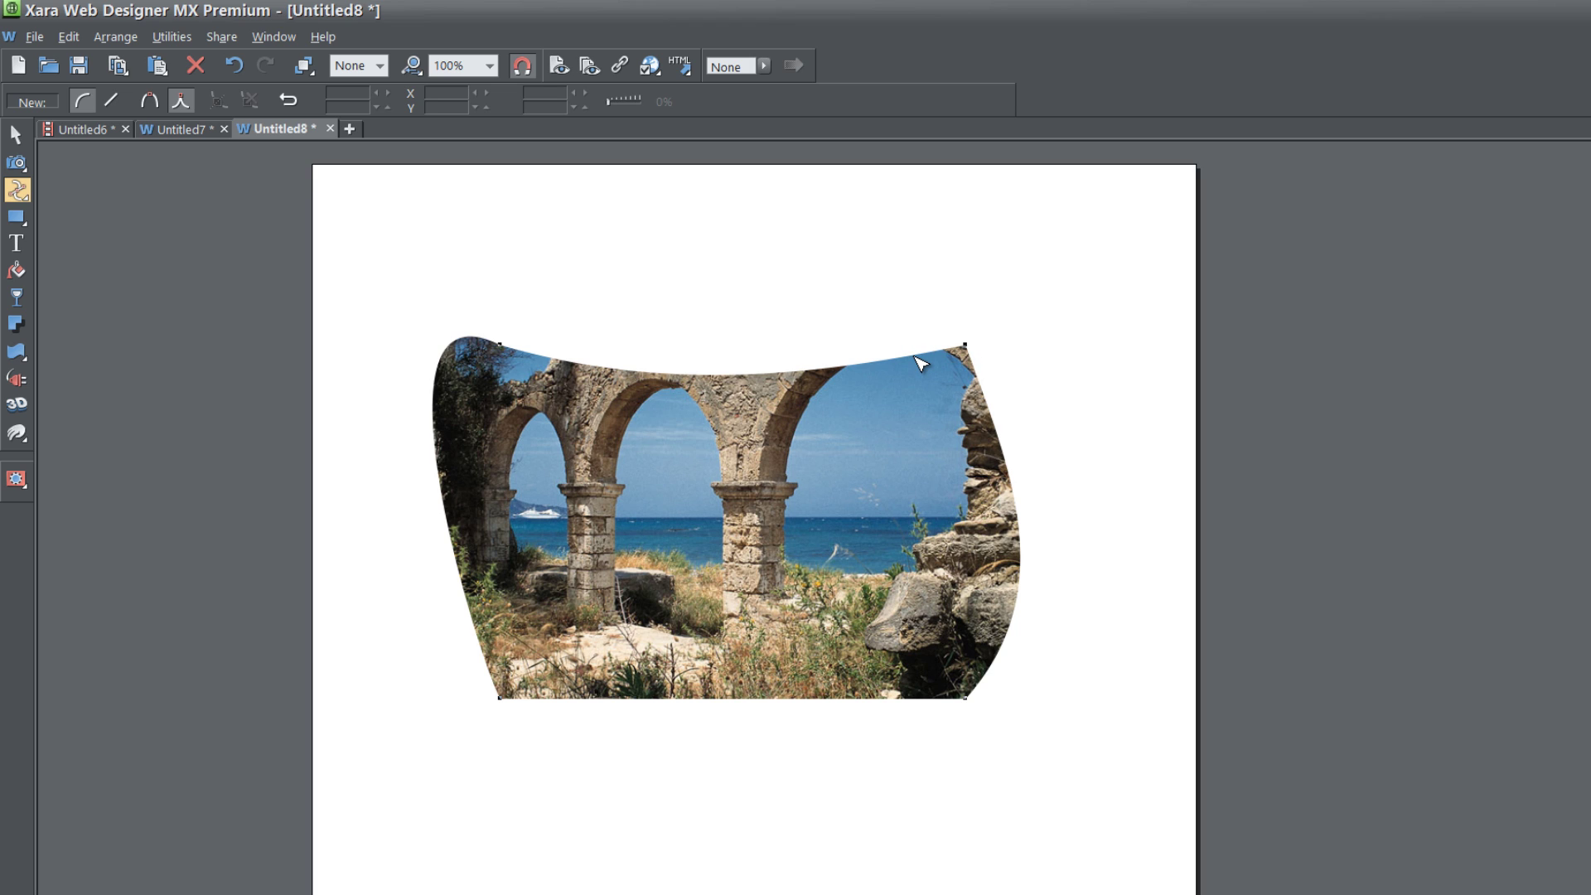
pyautogui.click(712, 377)
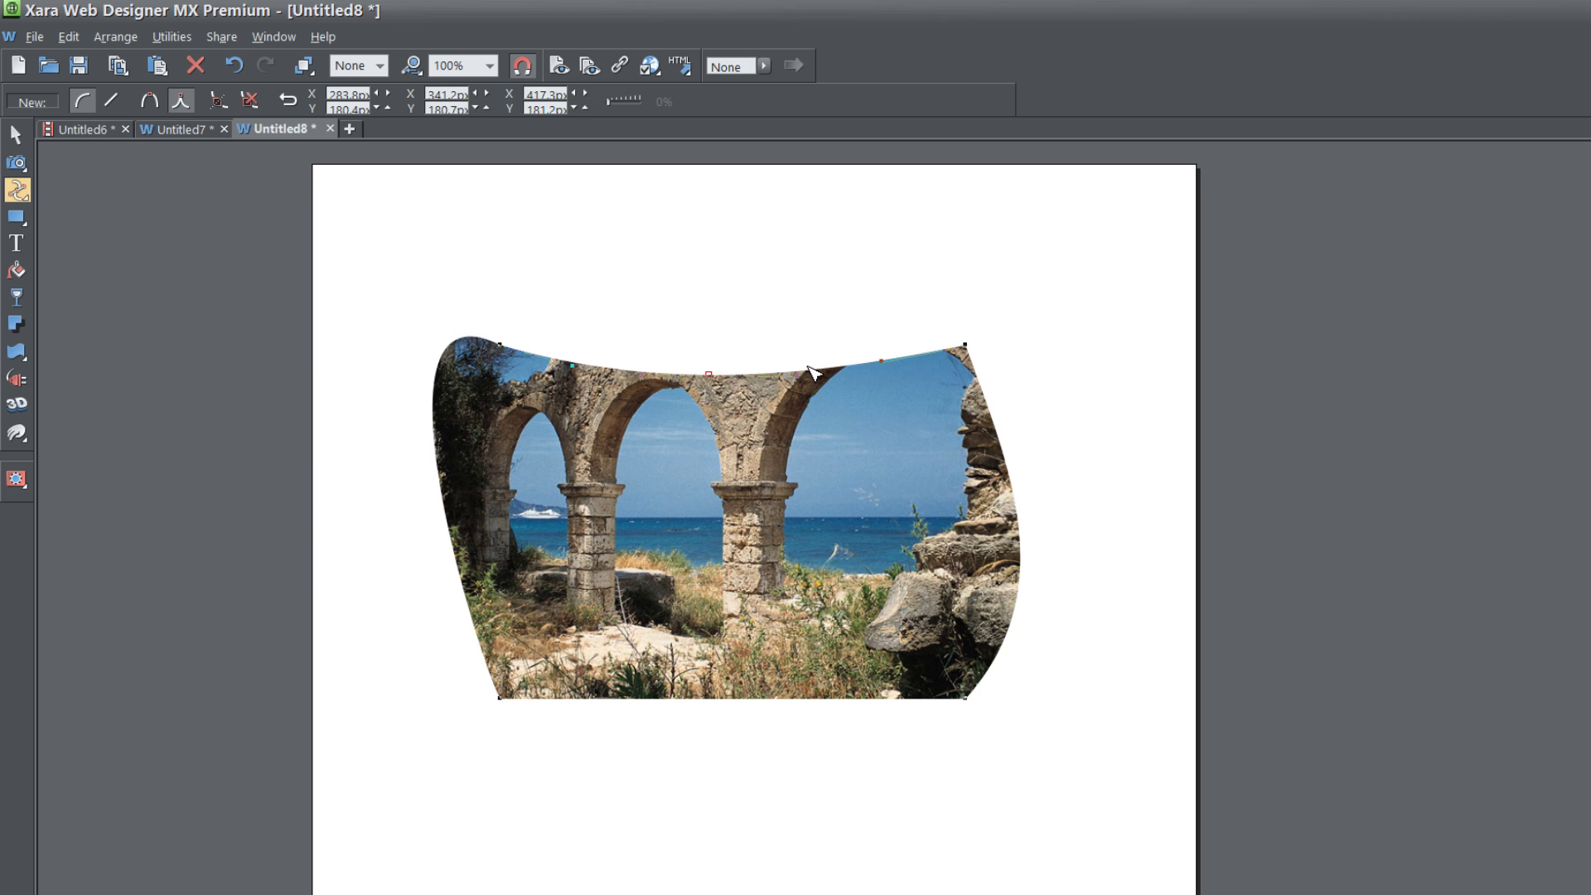
pyautogui.moveTo(814, 374)
pyautogui.mouseDown()
pyautogui.moveTo(823, 410)
pyautogui.moveTo(817, 355)
pyautogui.mouseUp()
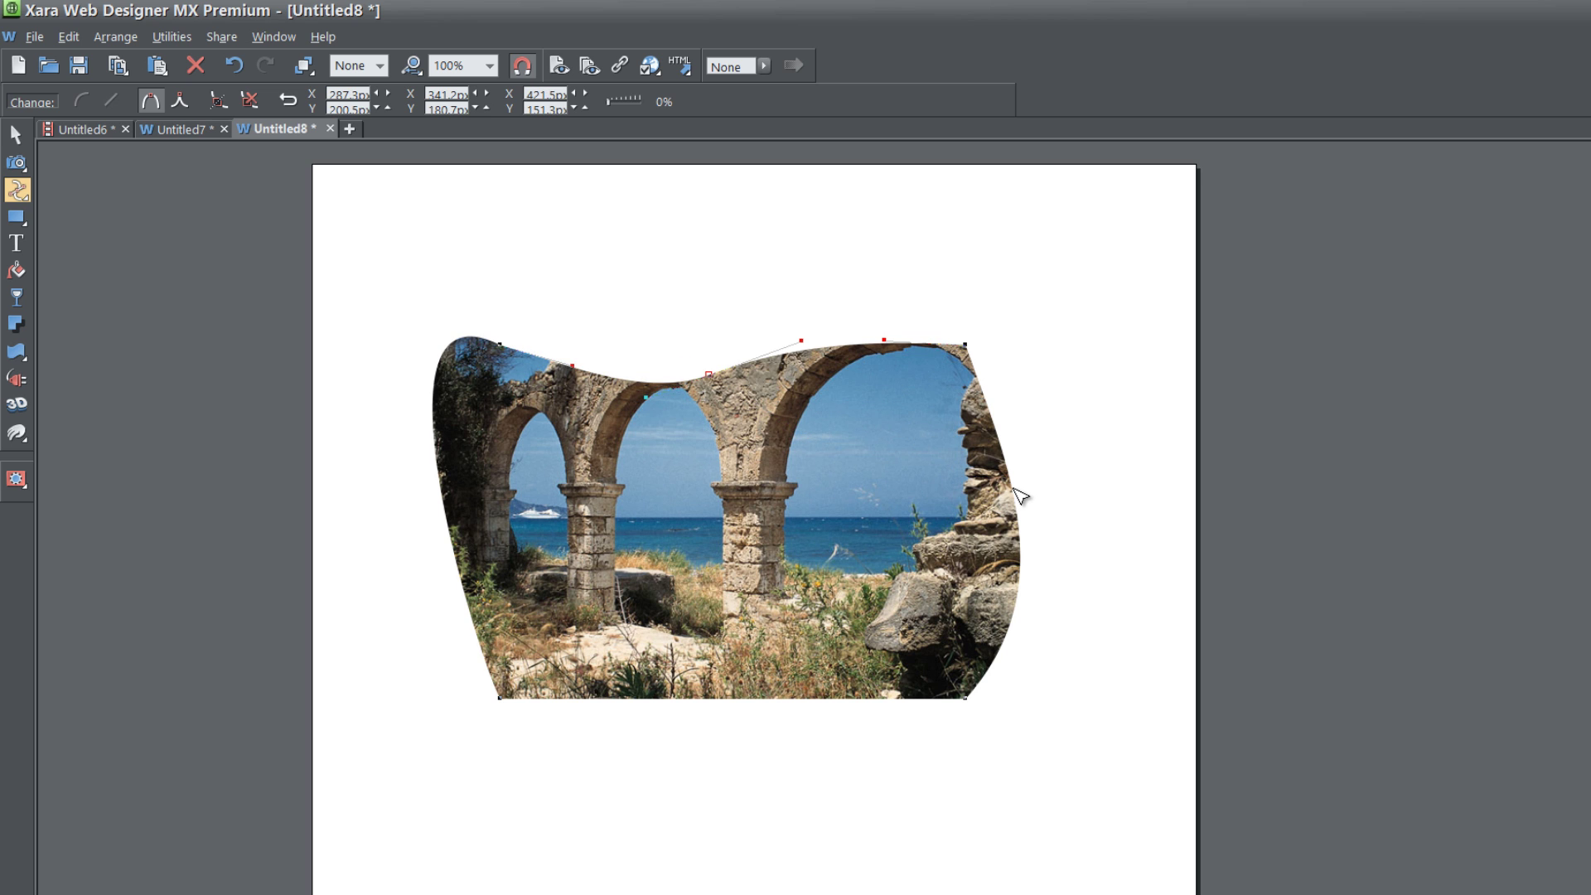
# - Make the right side wavy with inward and outward bulges, and bulge the bottom edge downward
pyautogui.moveTo(1015, 489); pyautogui.dragTo(1020, 570)
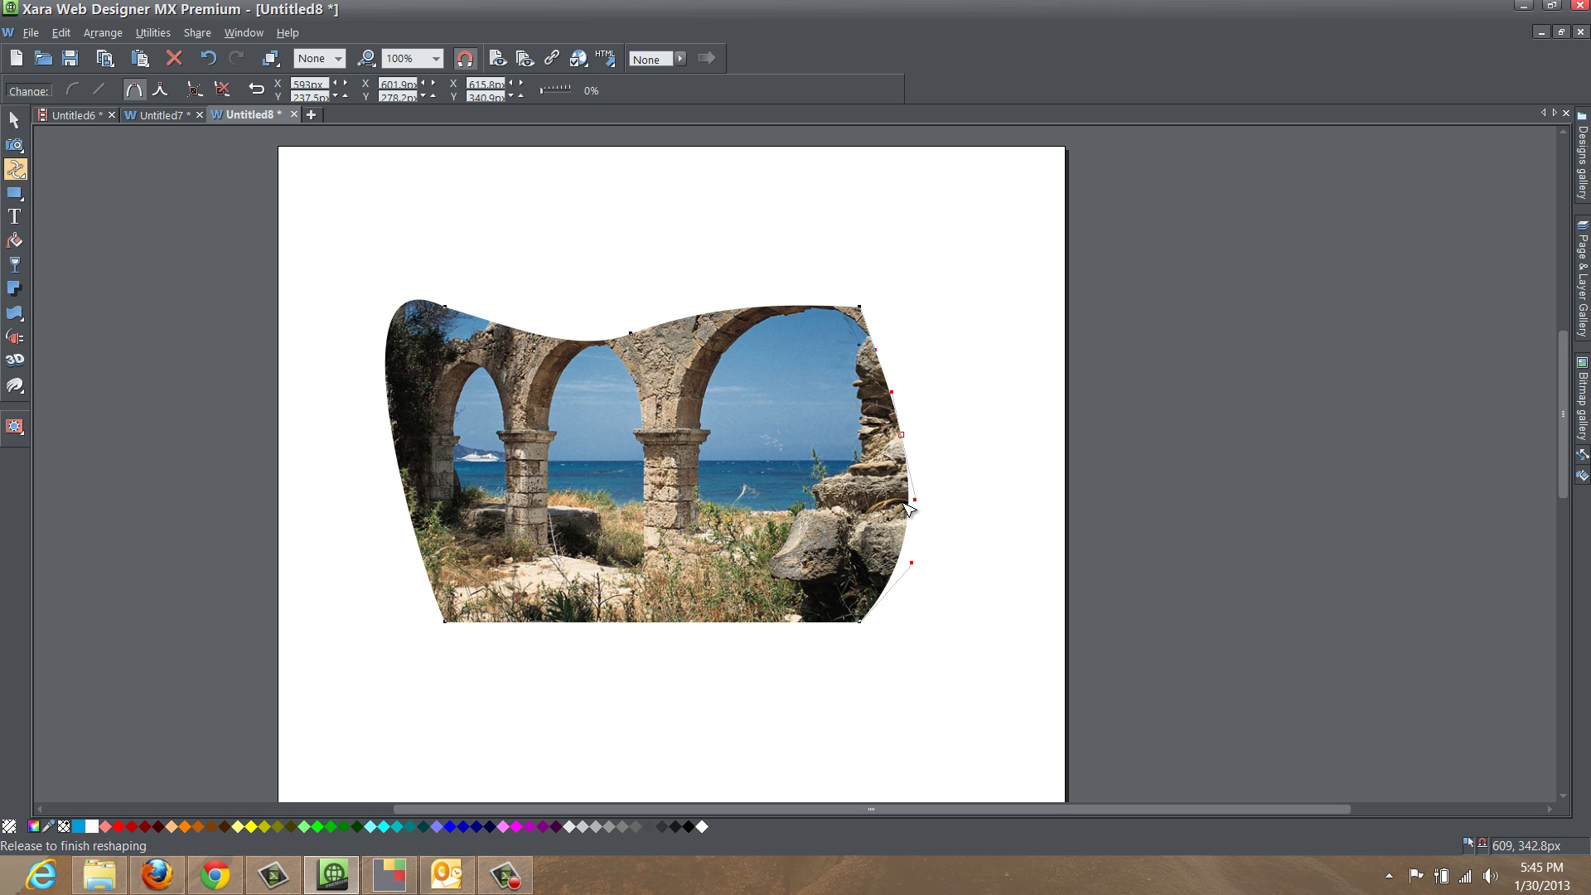
pyautogui.moveTo(908, 507); pyautogui.dragTo(882, 512)
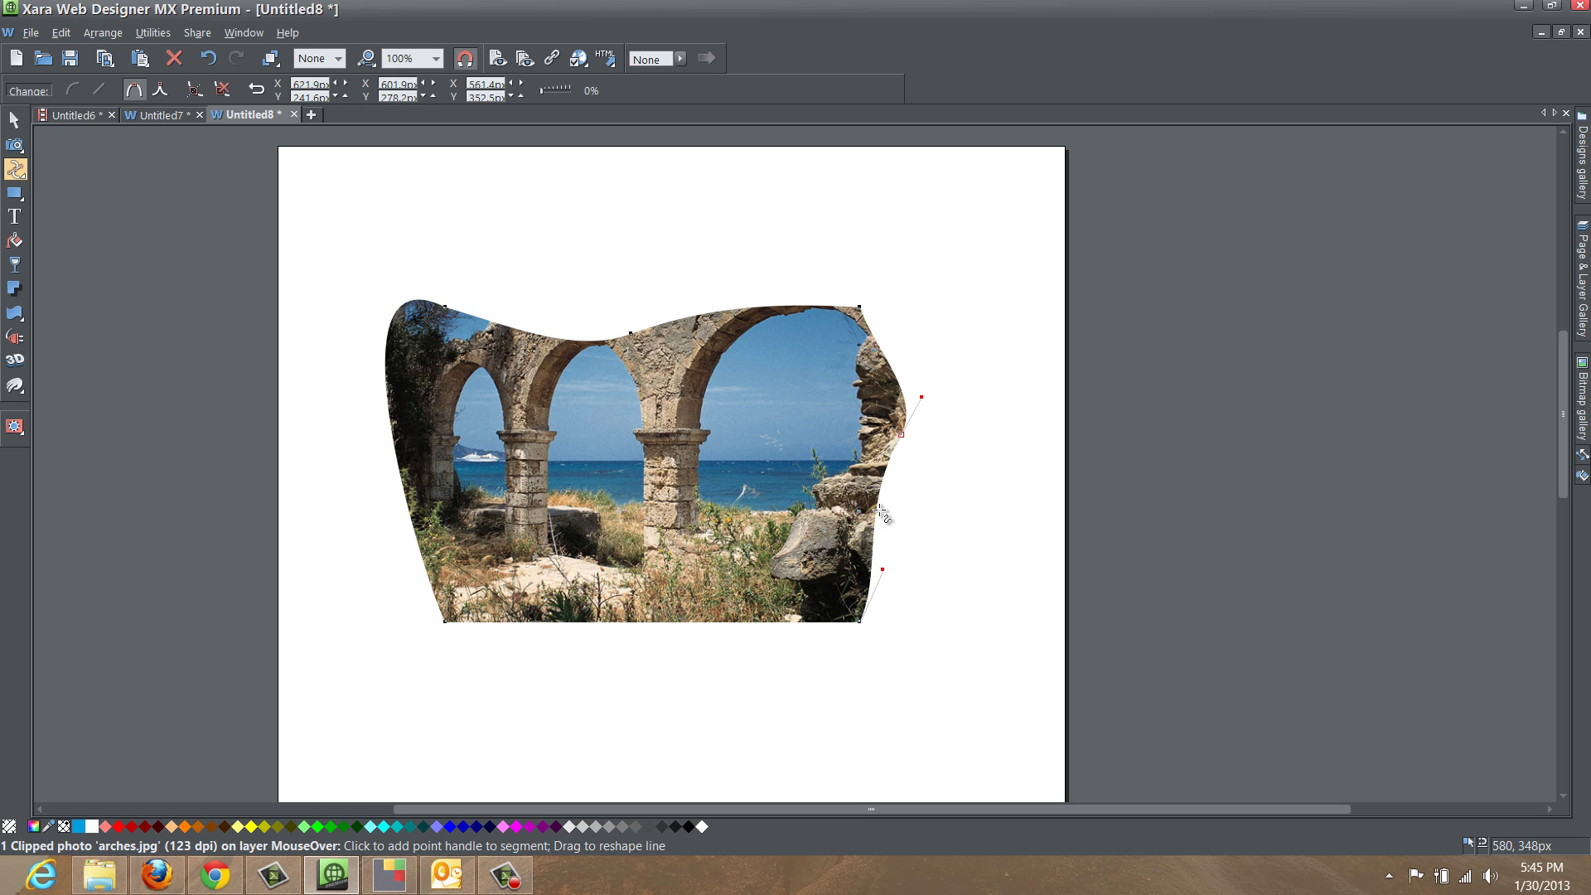
pyautogui.click(889, 518)
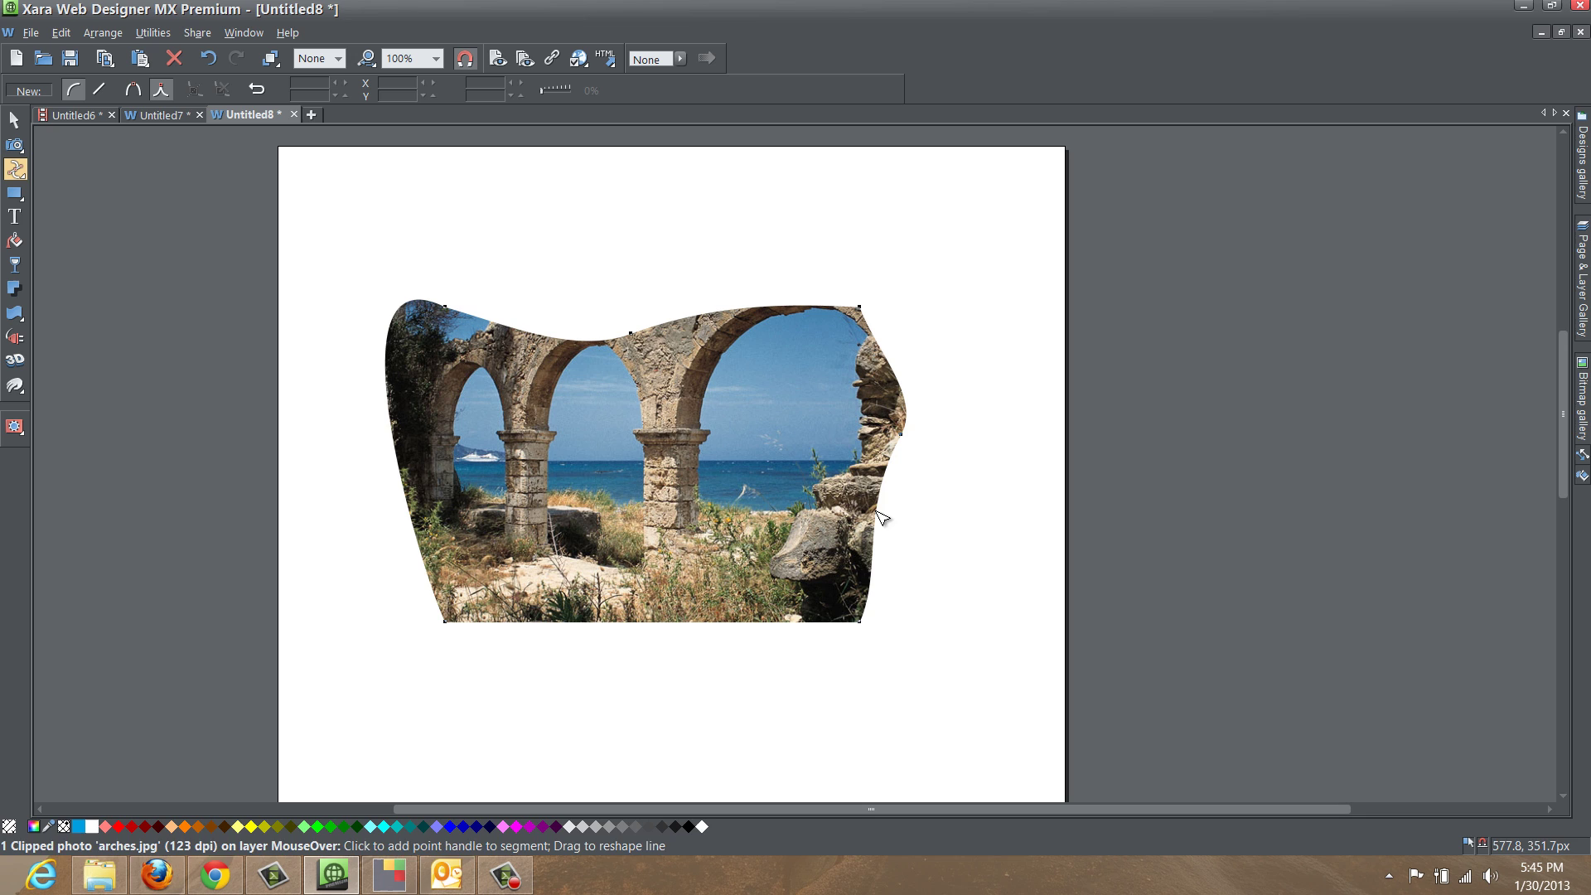
pyautogui.moveTo(880, 516); pyautogui.dragTo(920, 522)
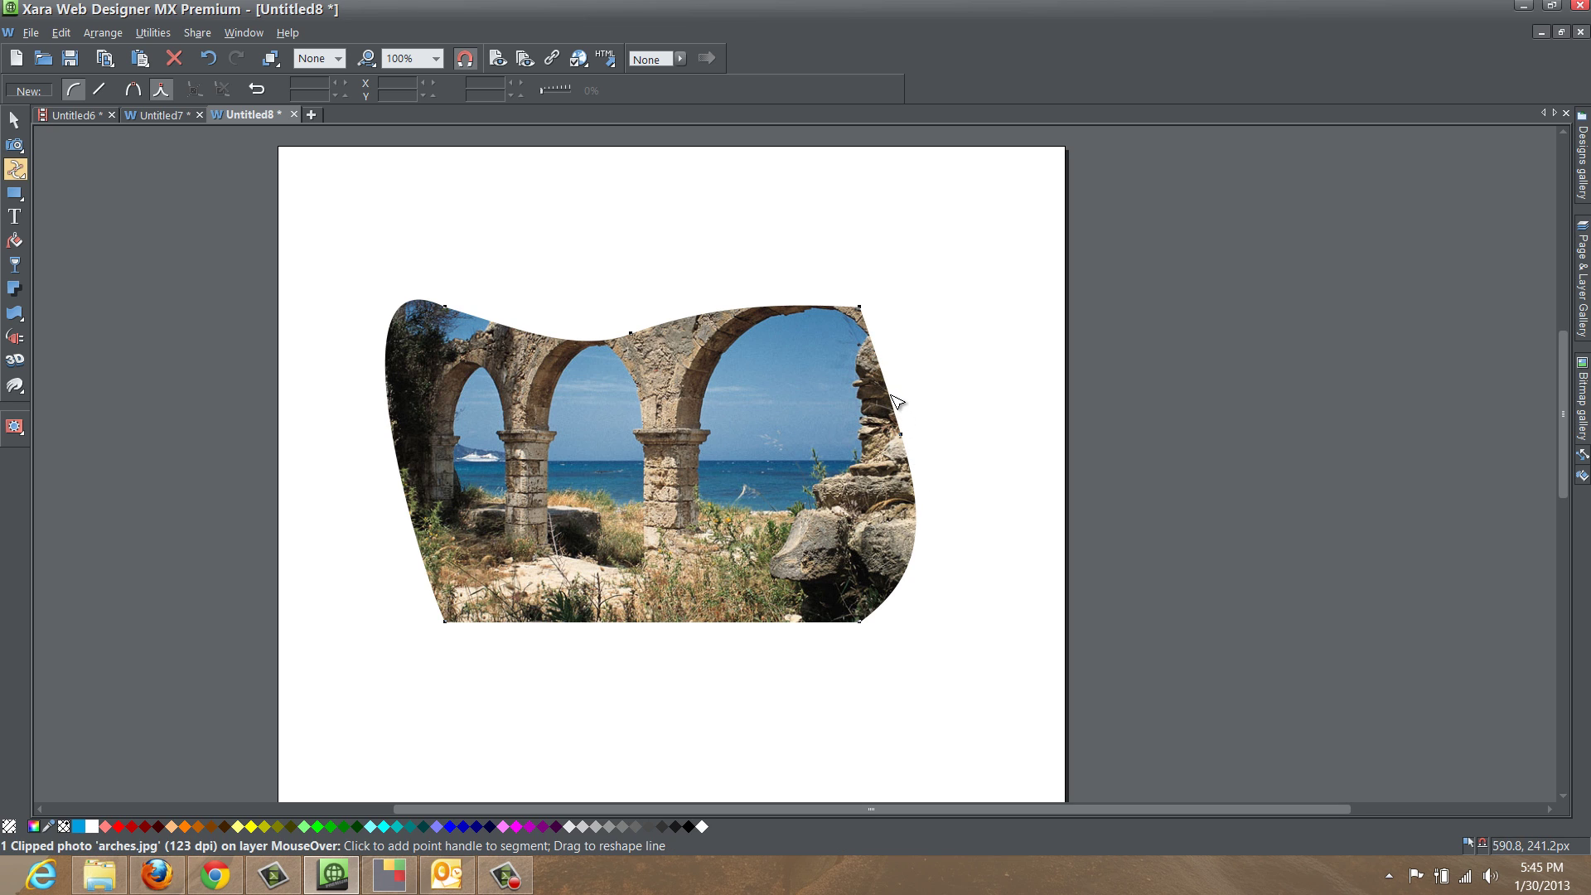
pyautogui.moveTo(890, 401); pyautogui.dragTo(916, 392)
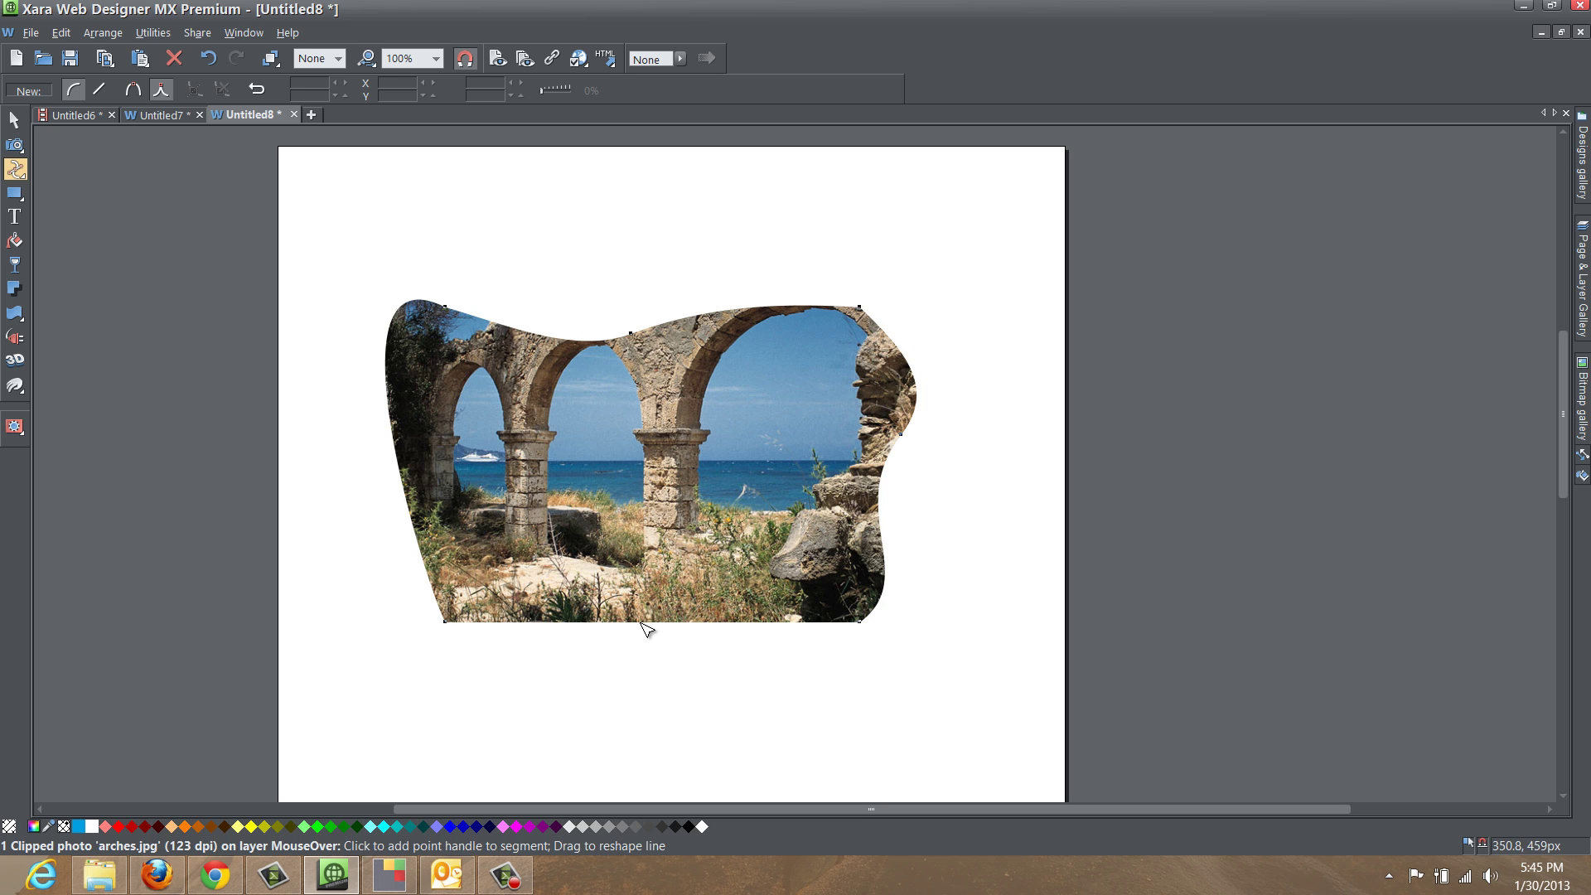
pyautogui.moveTo(643, 623); pyautogui.dragTo(727, 648)
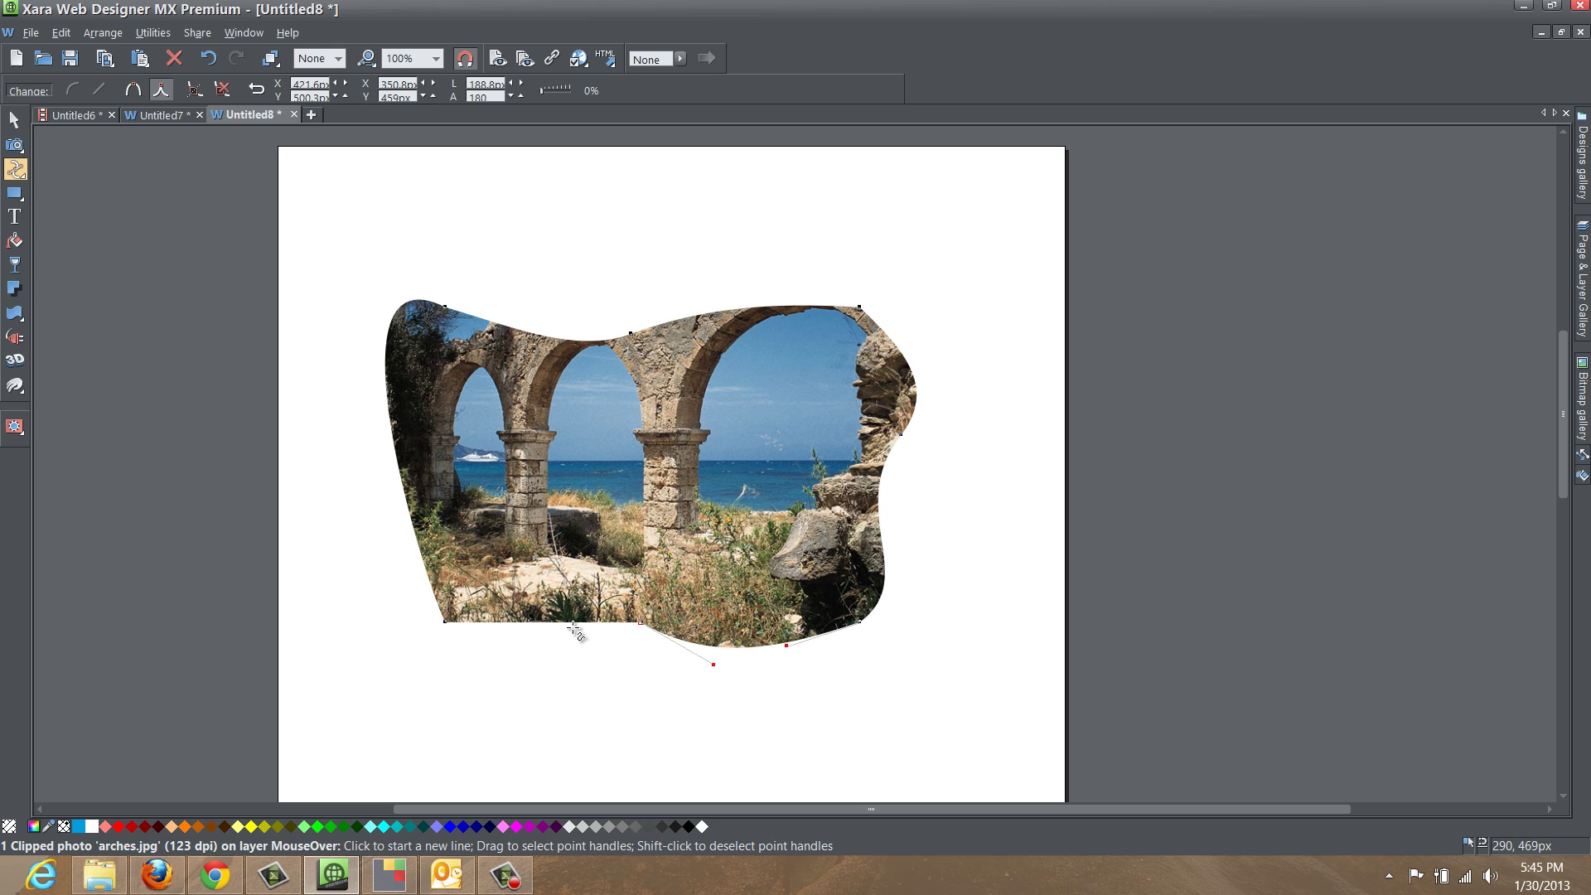
pyautogui.moveTo(570, 624); pyautogui.dragTo(578, 654)
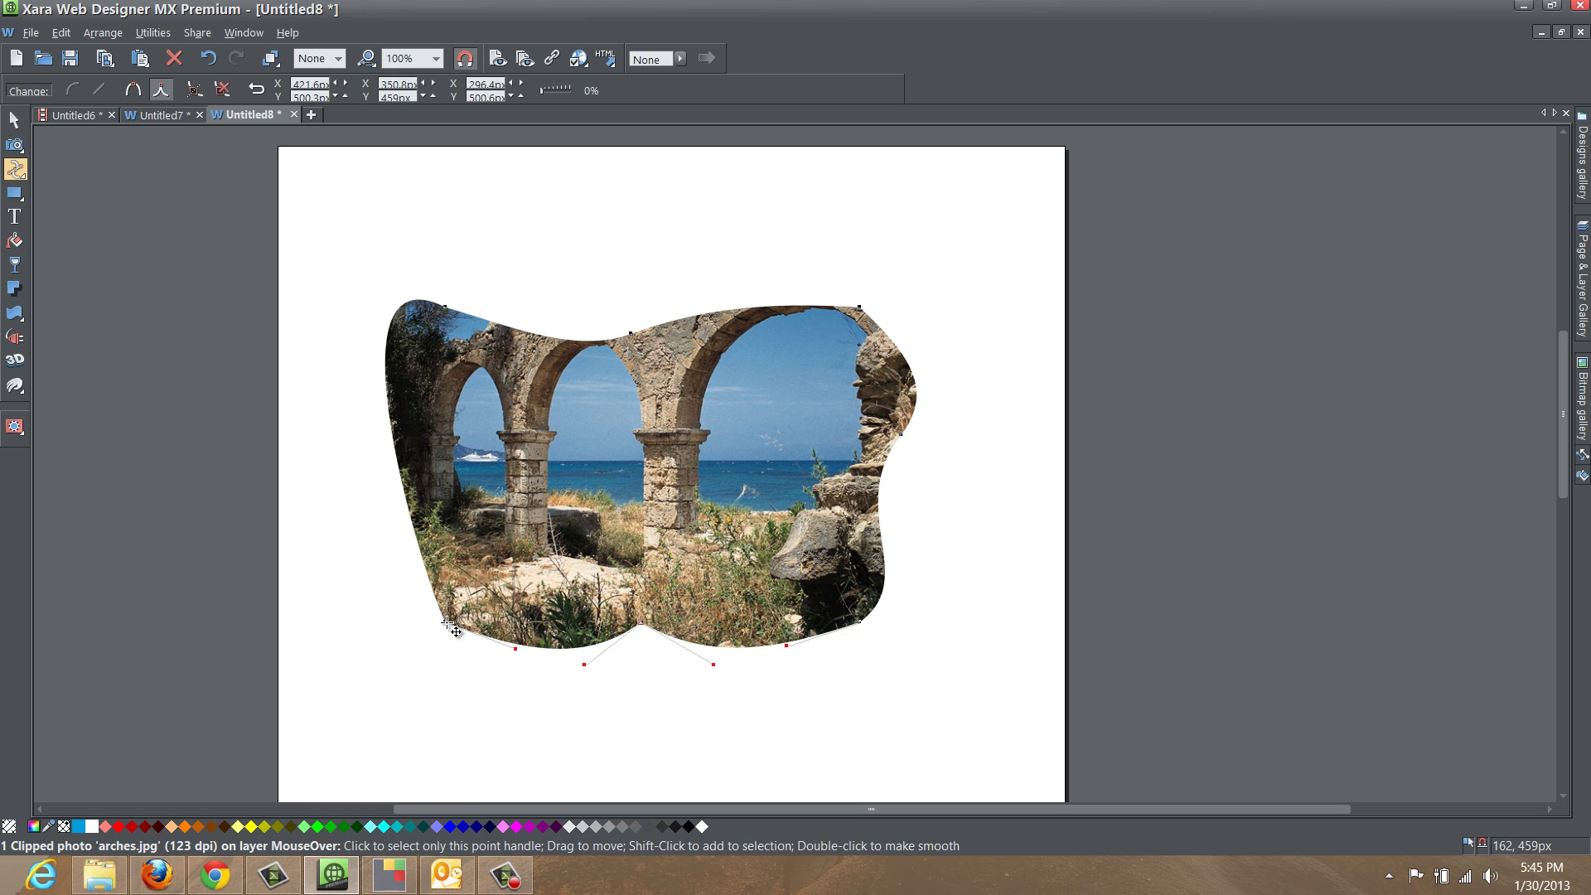
# - Delete both bottom corner nodes and bulge the lower-right segment outward into a smooth rounded curve
pyautogui.press('Delete')
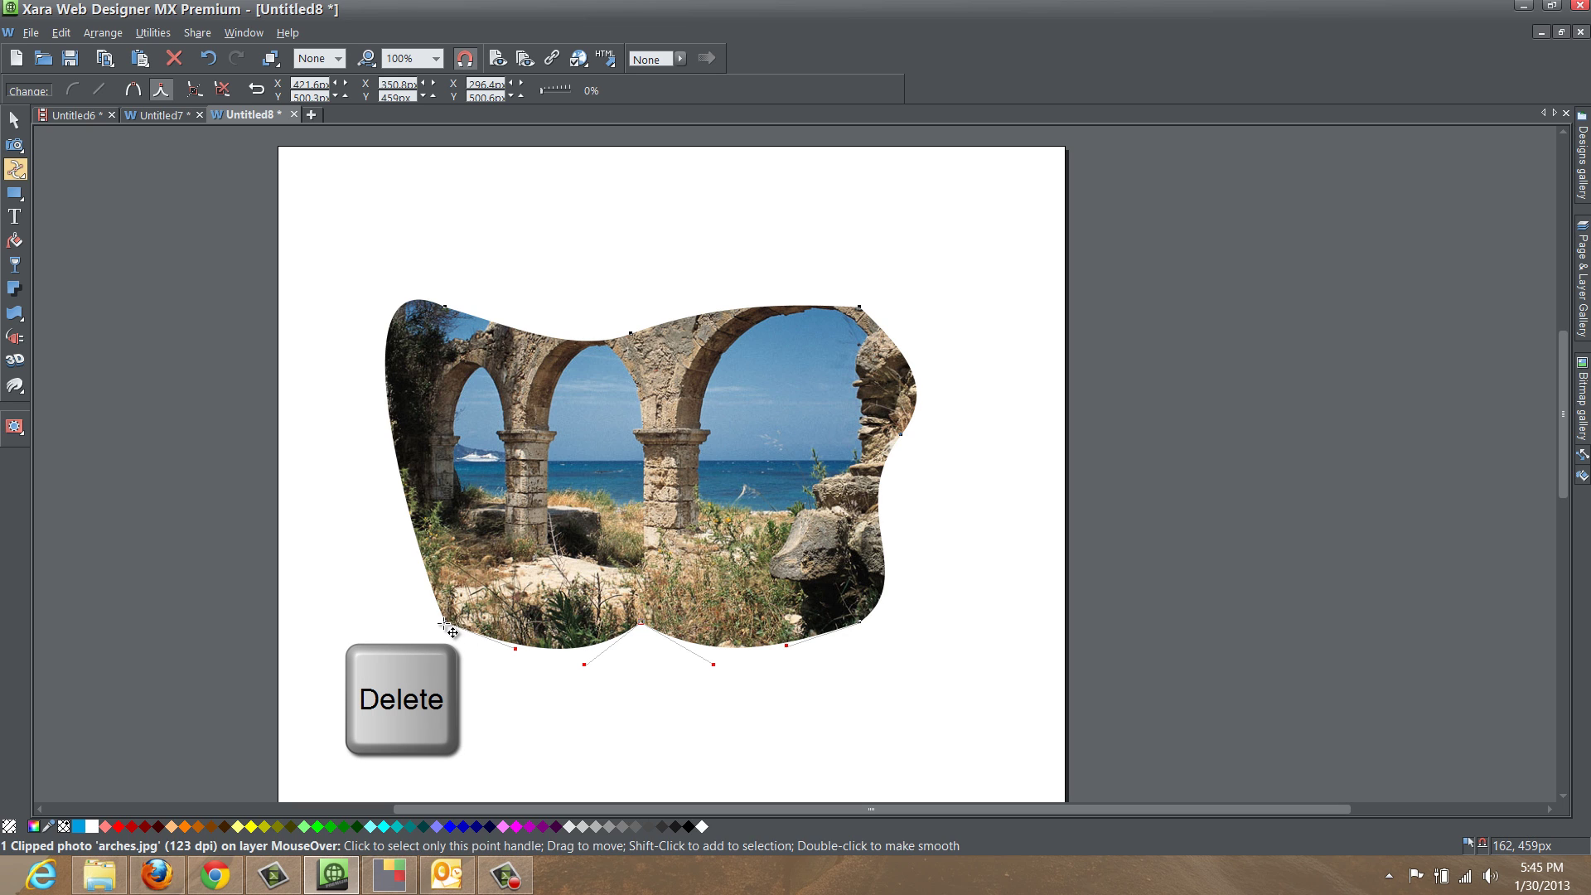
pyautogui.click(445, 623)
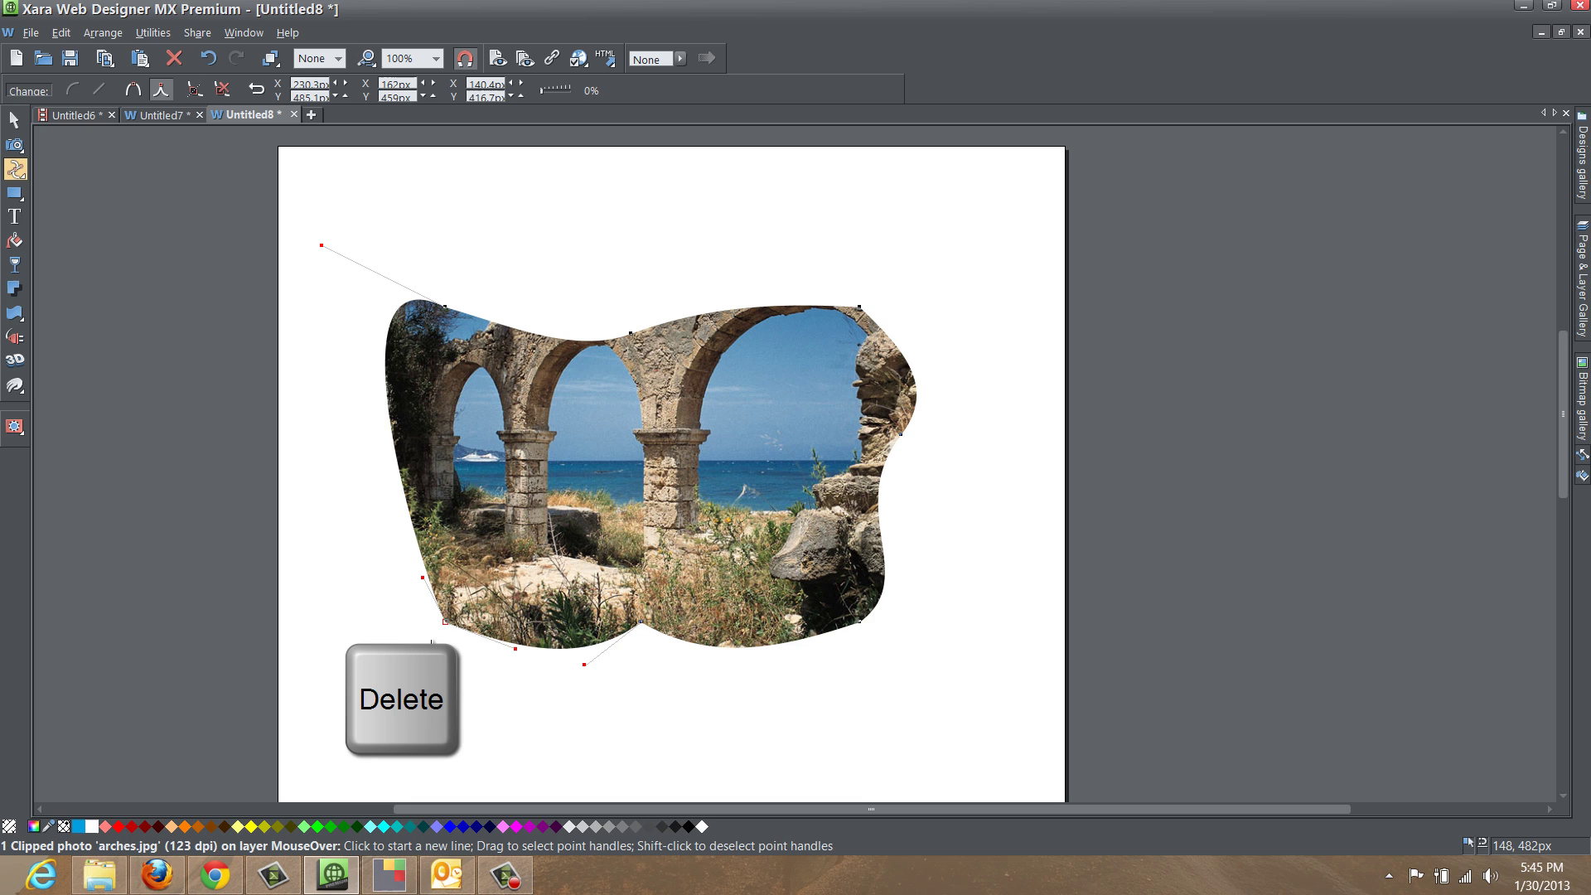
pyautogui.press('Delete')
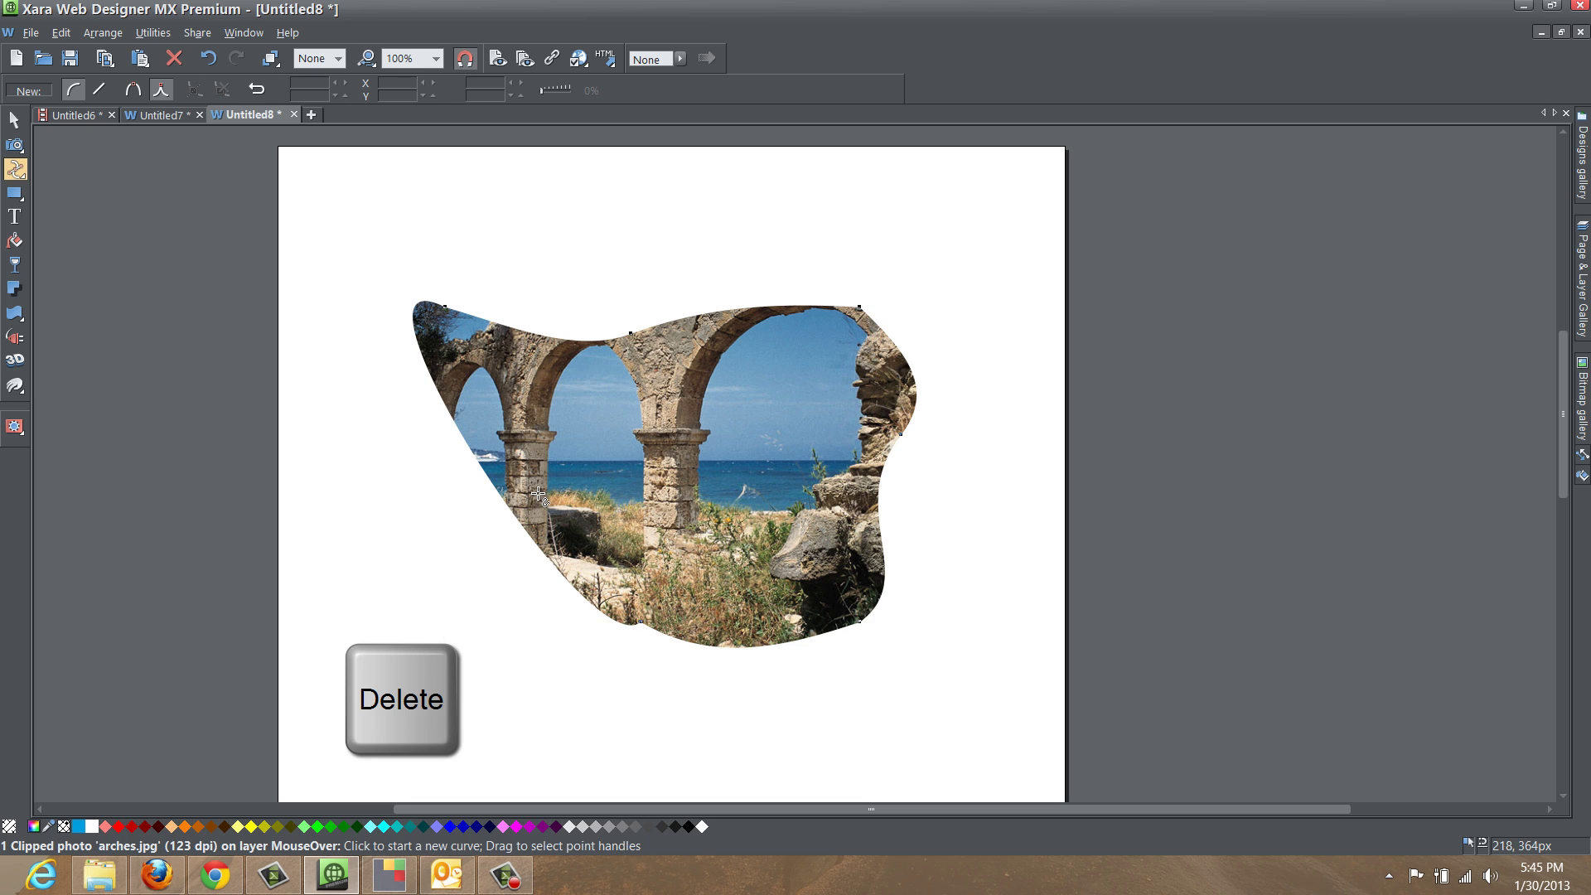
pyautogui.click(861, 620)
pyautogui.press('Delete')
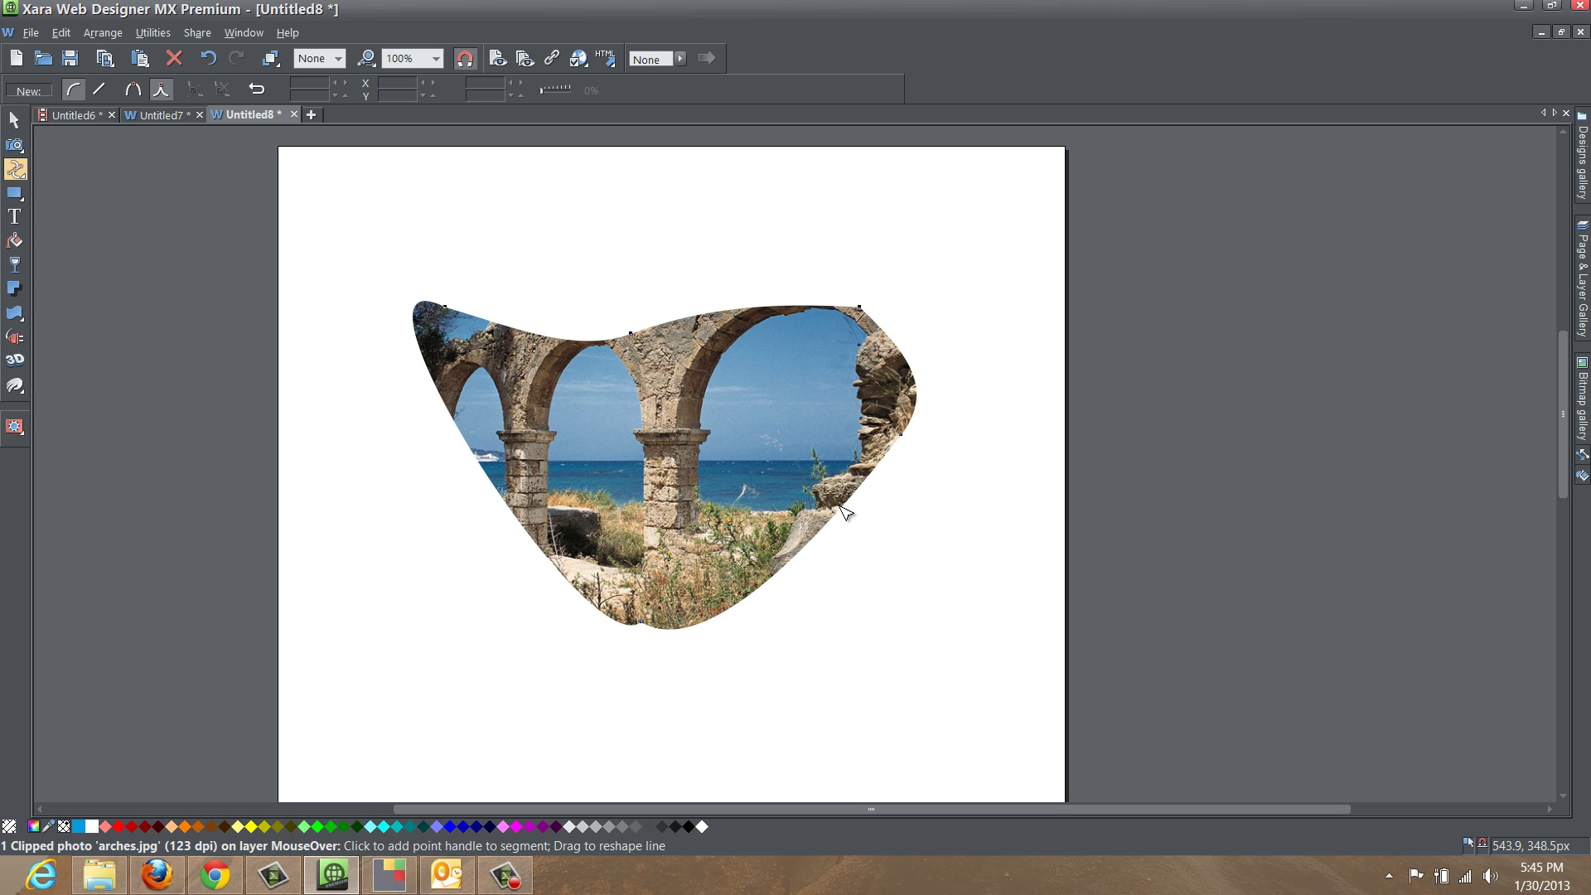
pyautogui.moveTo(842, 508); pyautogui.dragTo(873, 529)
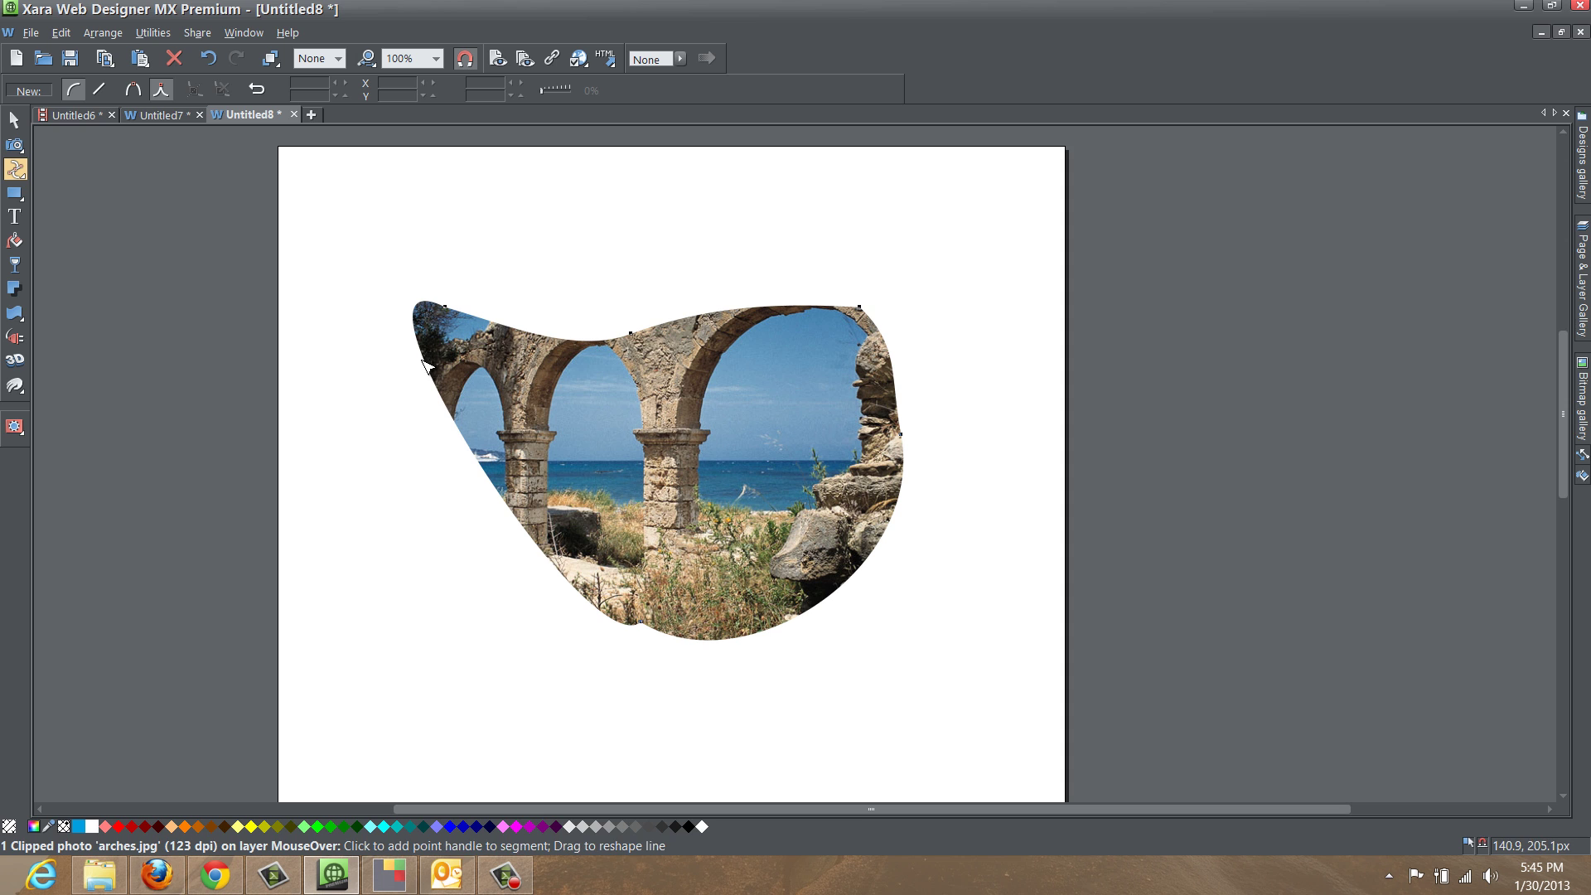
pyautogui.click(171, 120)
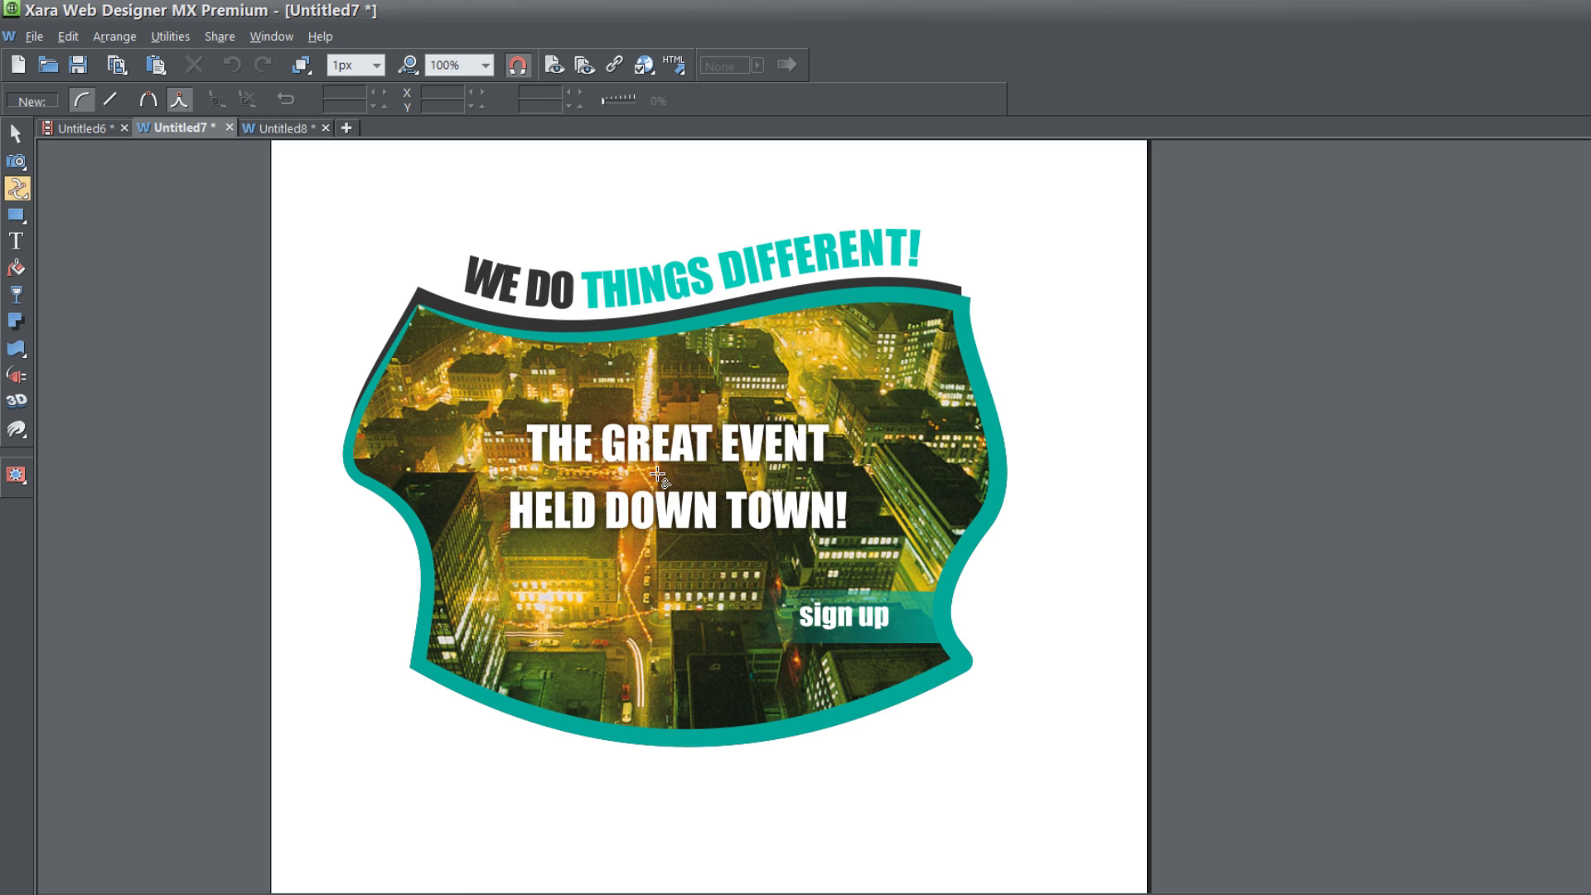